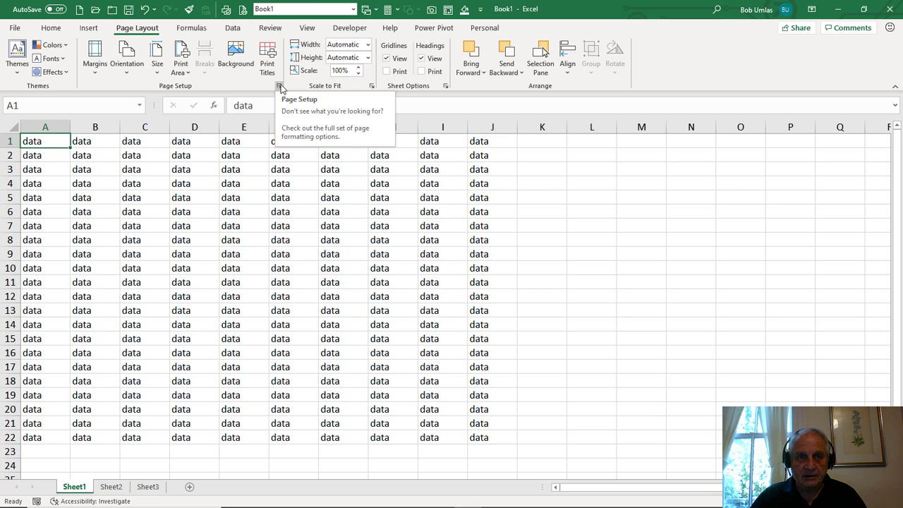
# - Review the header and footer options in the Page Setup dialog, and close it without changes
pyautogui.click(280, 86)
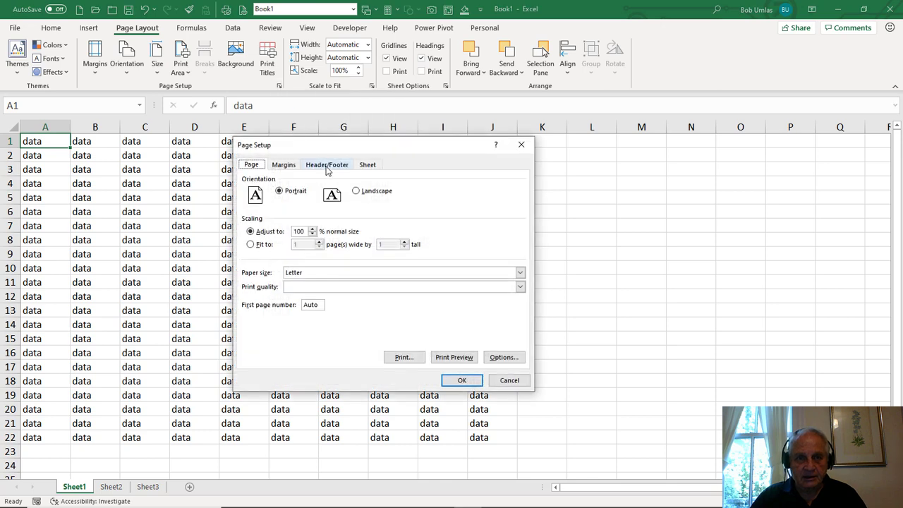
pyautogui.click(327, 166)
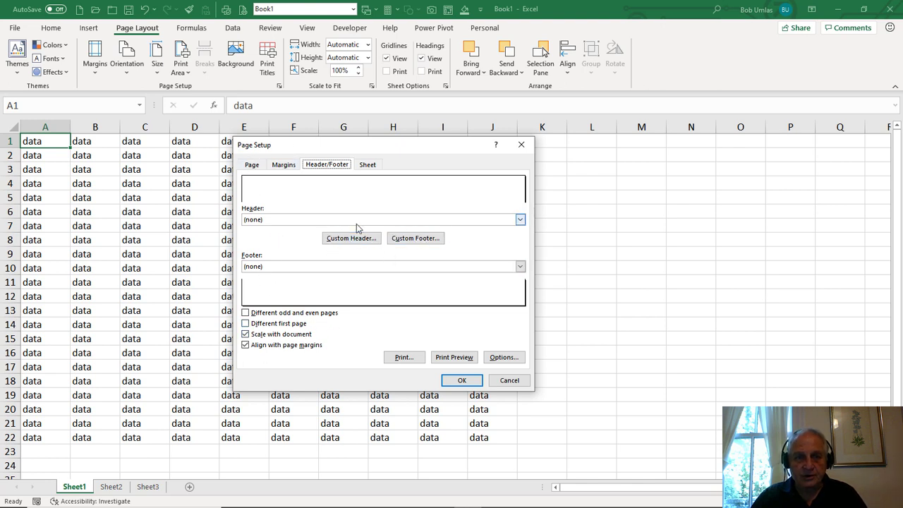
pyautogui.click(510, 381)
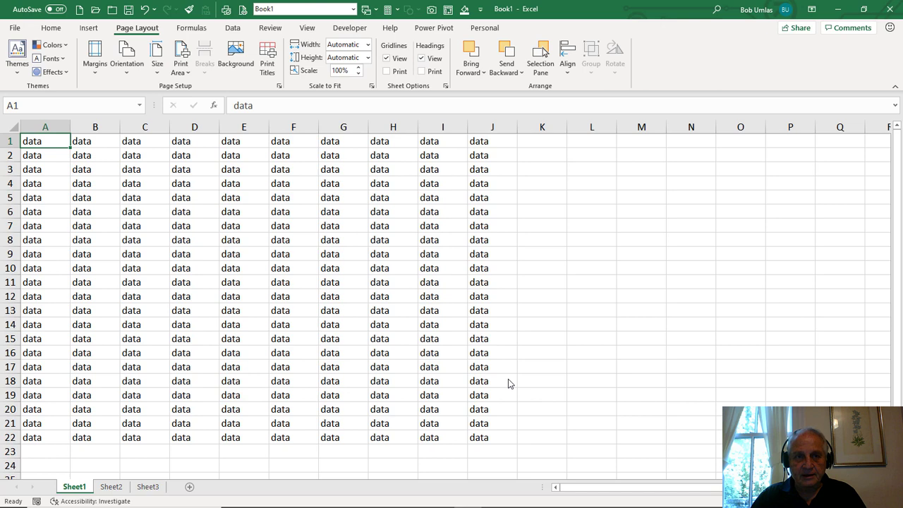
# - Switch Sheet1 to Page Layout view and open the left header section with the header and footer tools
pyautogui.click(307, 28)
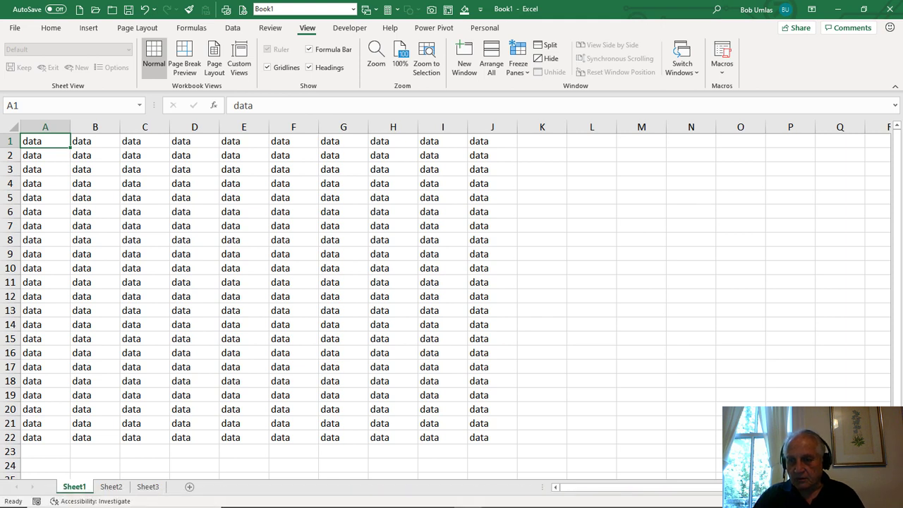
pyautogui.click(213, 62)
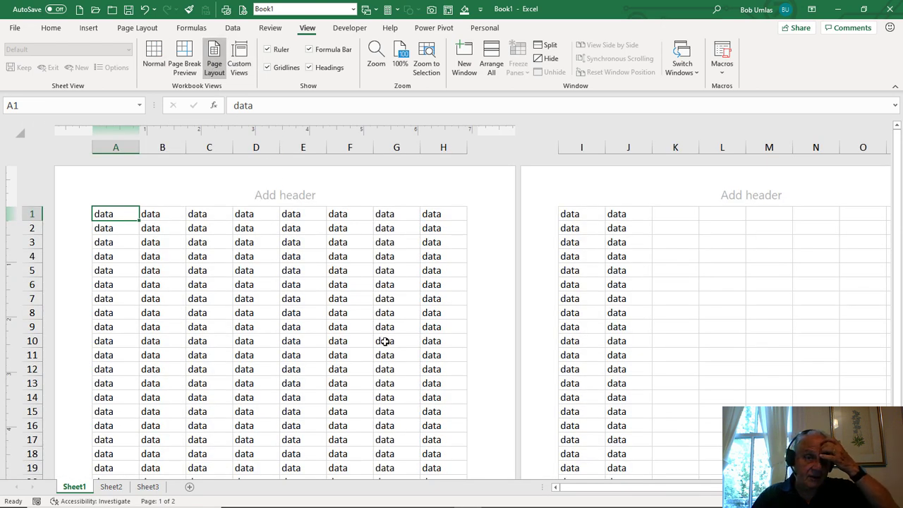
pyautogui.click(131, 194)
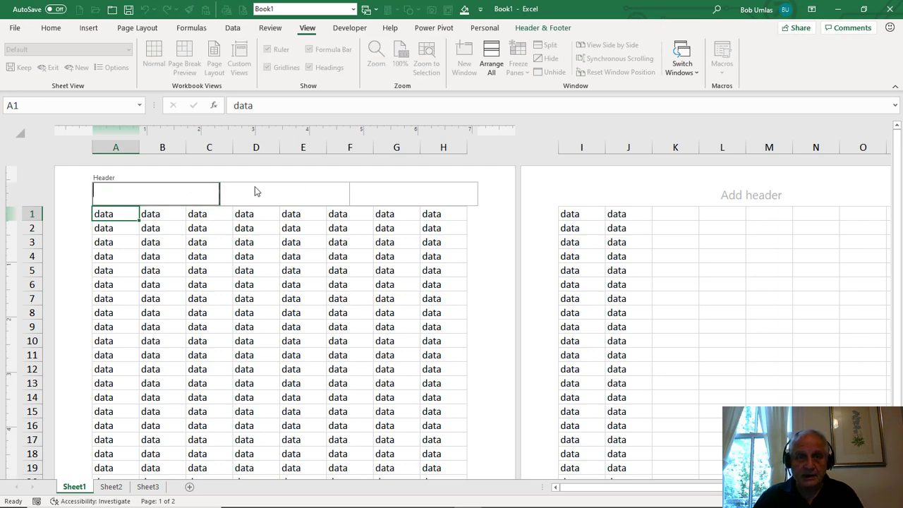
pyautogui.click(548, 29)
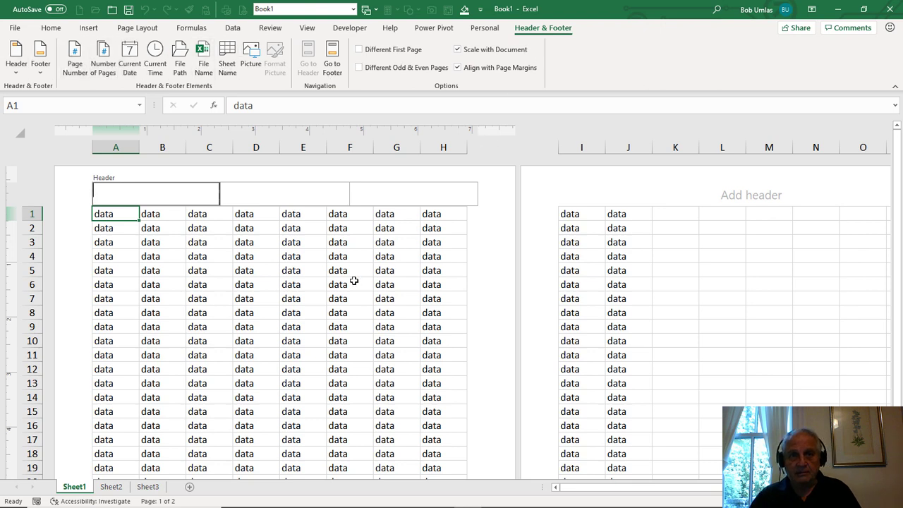
# - Leave the header and inspect the custom header sections through Page Setup, cancelling without changes
pyautogui.click(130, 32)
pyautogui.click(267, 253)
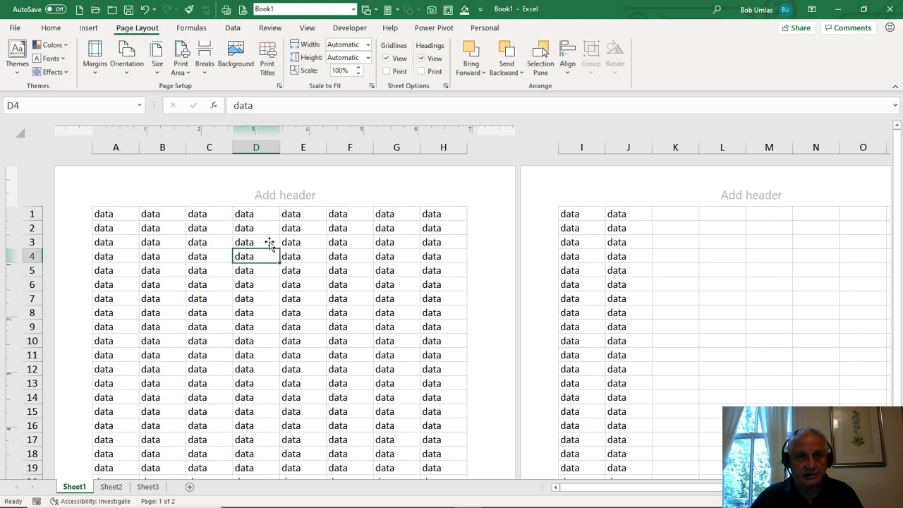
pyautogui.click(280, 88)
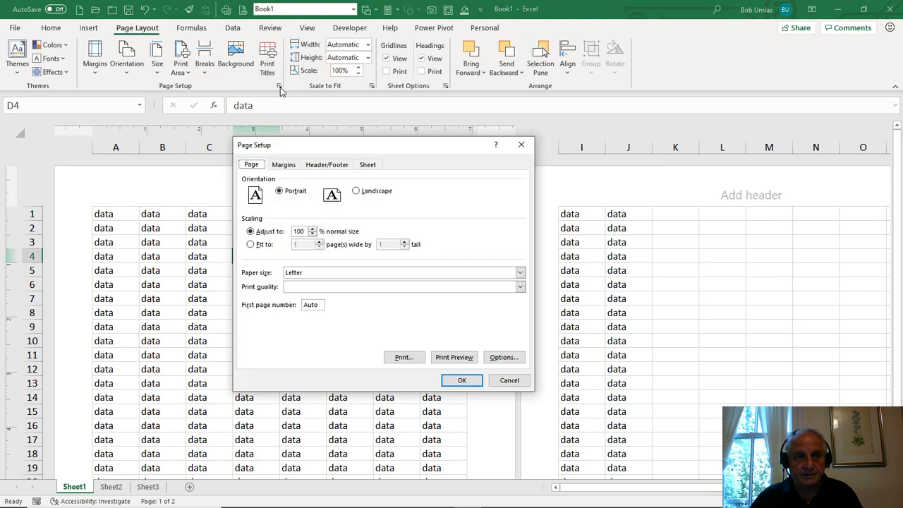
pyautogui.click(326, 166)
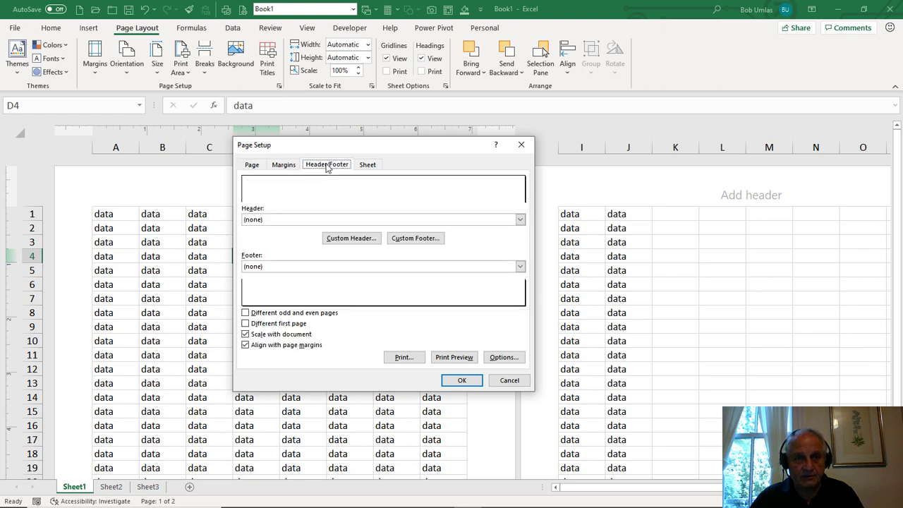
pyautogui.click(350, 238)
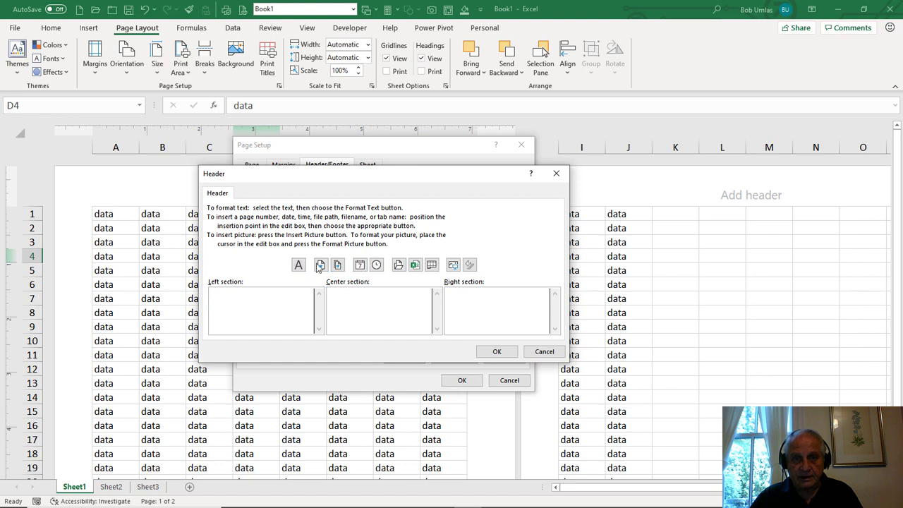
pyautogui.click(545, 352)
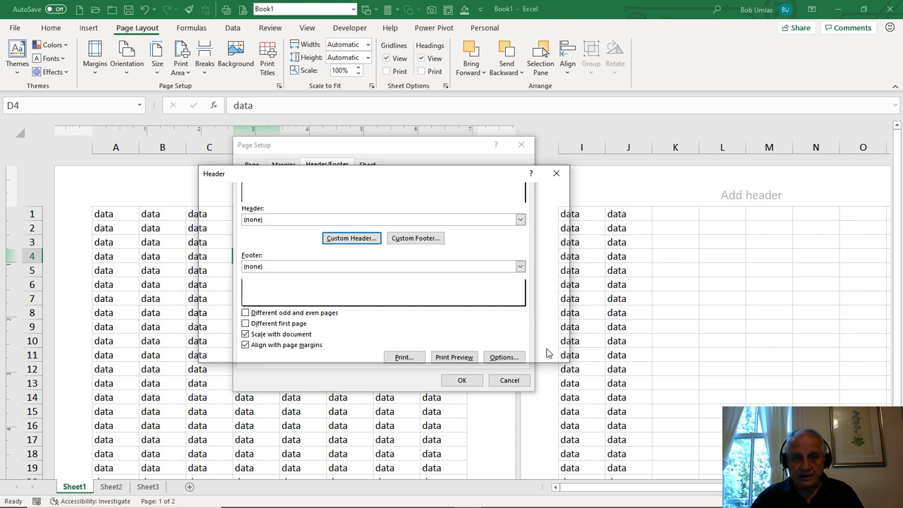
pyautogui.click(508, 381)
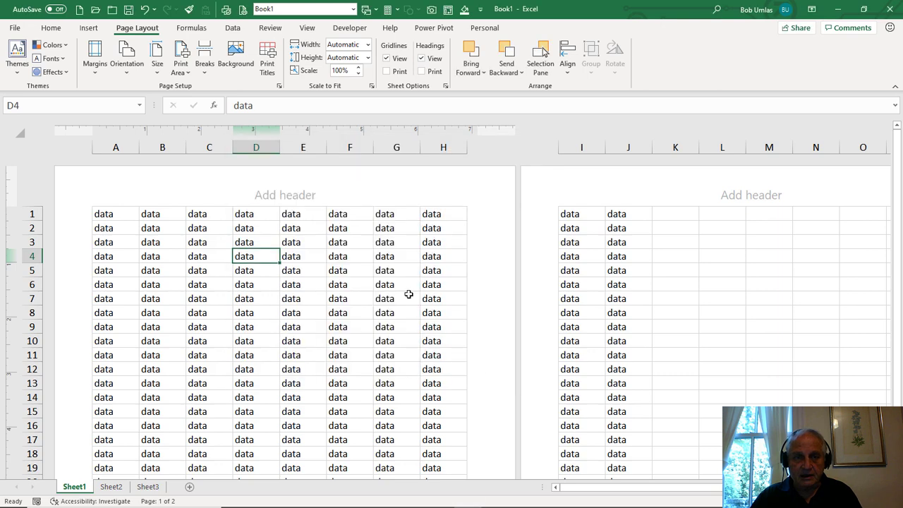
# - Look through the left, center and right header sections, and go to the footer and back to the header
pyautogui.click(147, 195)
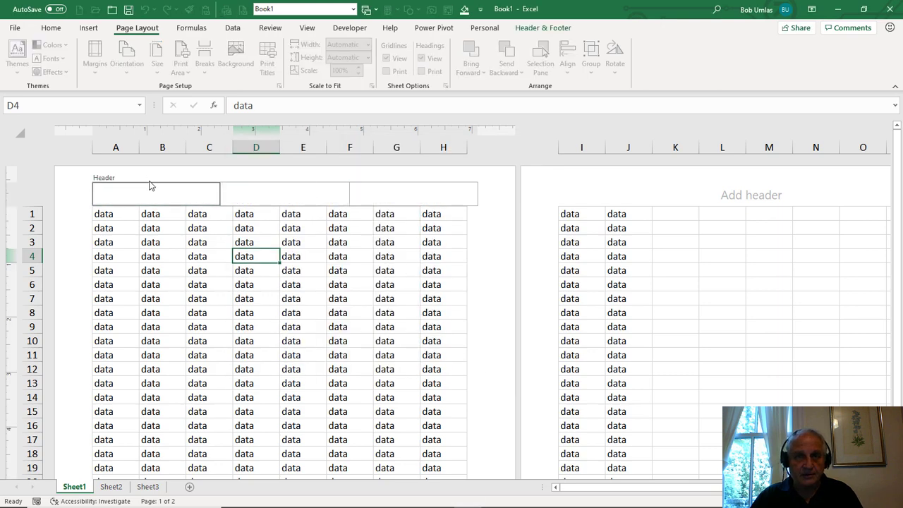
pyautogui.click(285, 199)
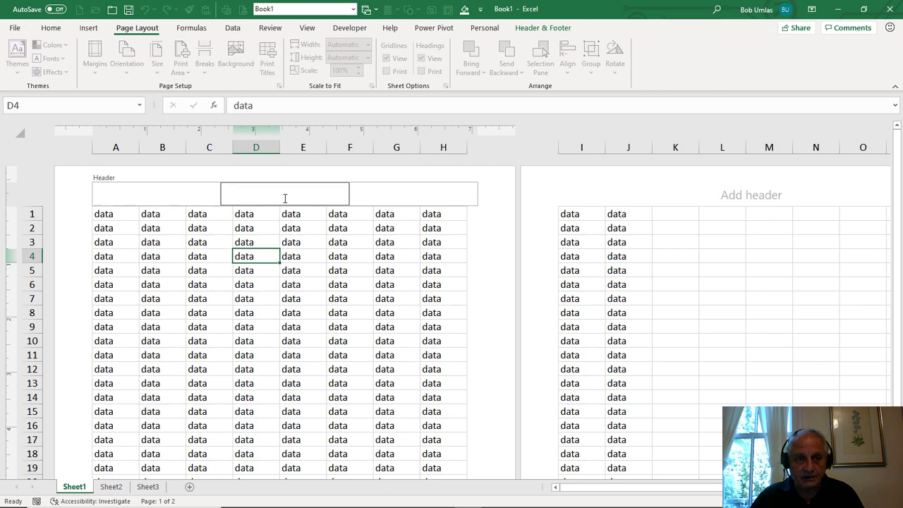
pyautogui.click(407, 193)
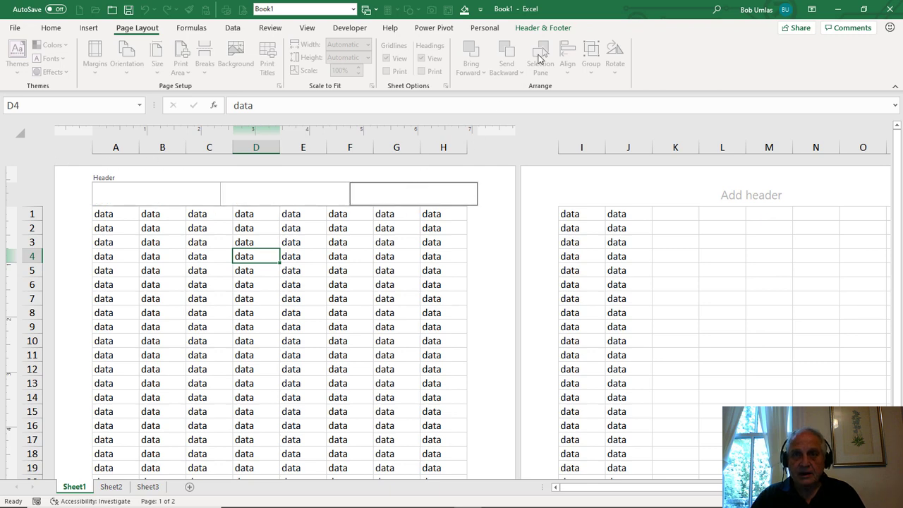
pyautogui.click(547, 28)
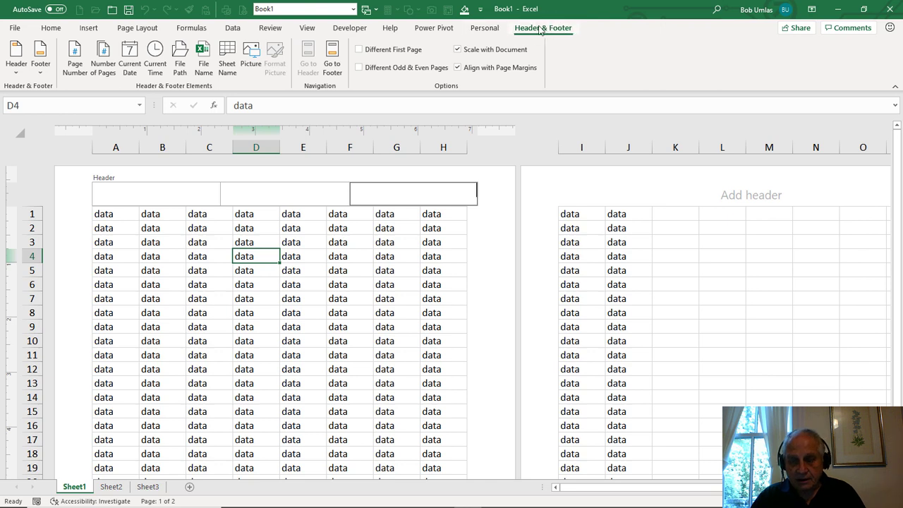
pyautogui.click(332, 56)
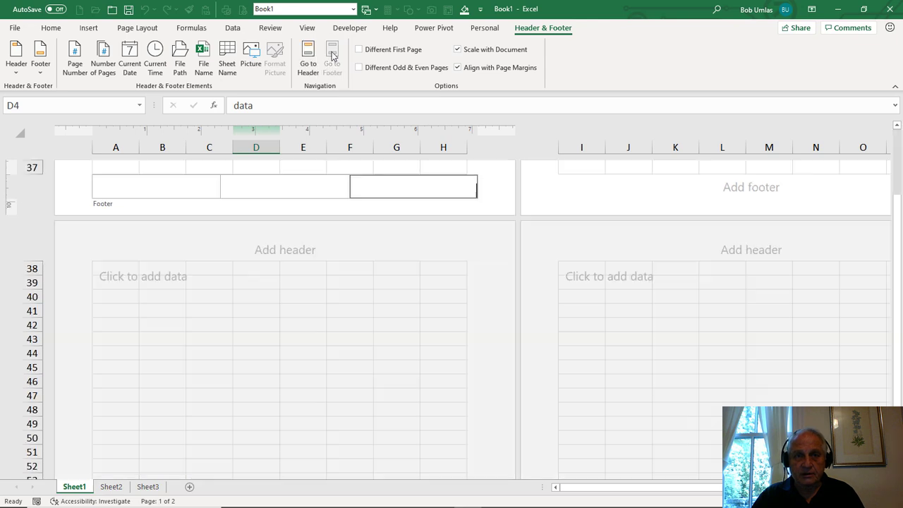
pyautogui.click(308, 57)
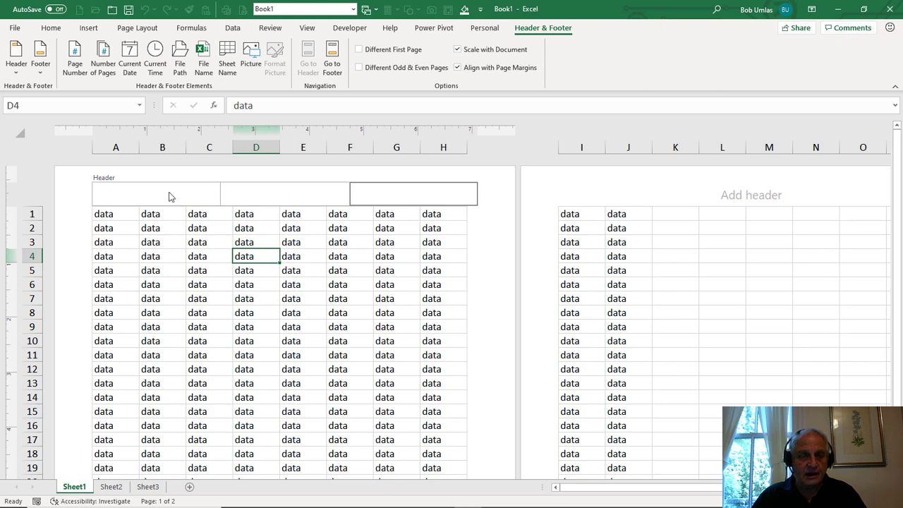
# - Apply the preset "Page 1" header to the sheet
pyautogui.click(170, 196)
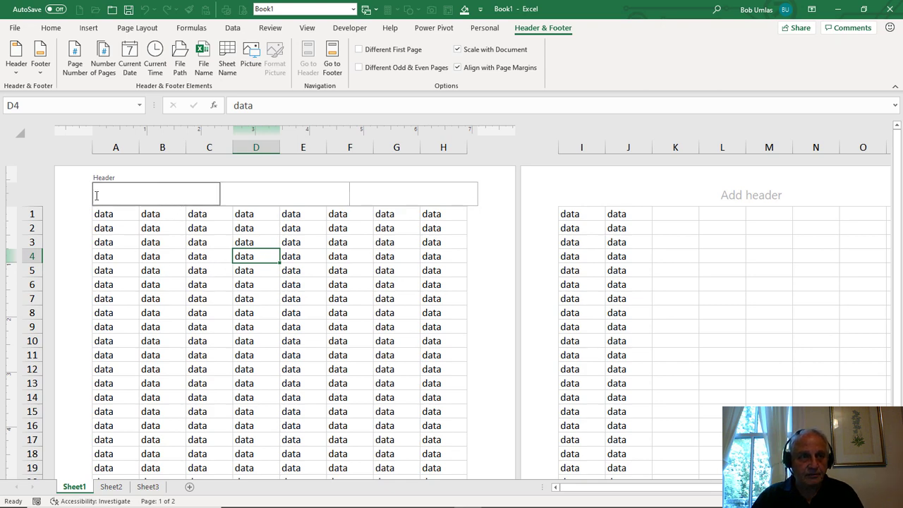
pyautogui.click(17, 76)
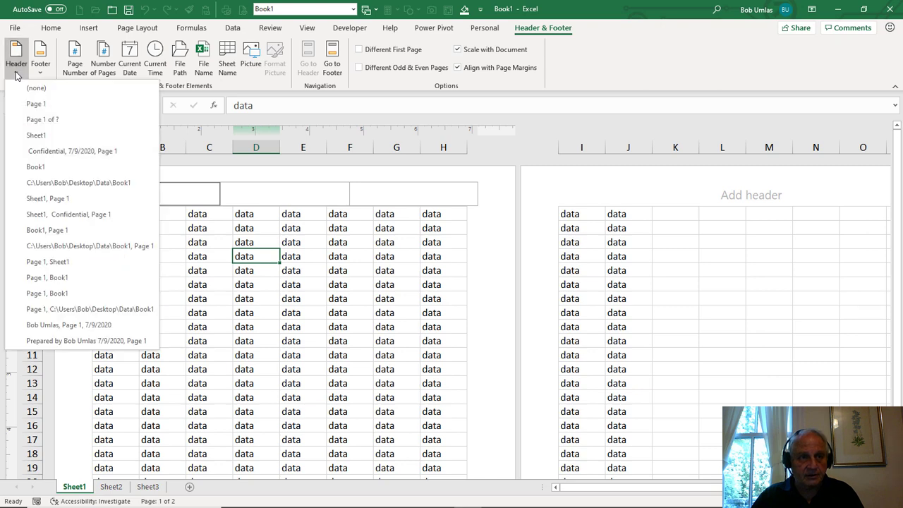
pyautogui.click(30, 107)
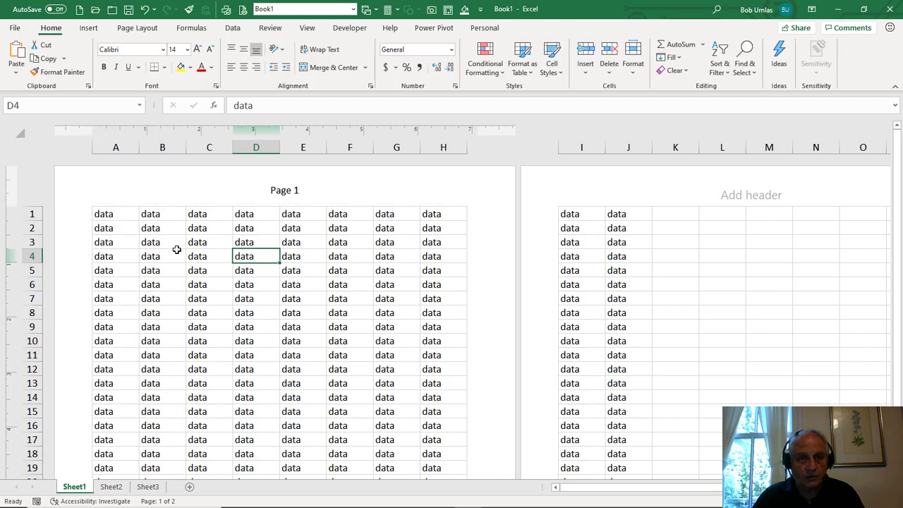
# - Replace the page header with the preset "Confidential, 7/9/2020, Page 1"
pyautogui.click(288, 193)
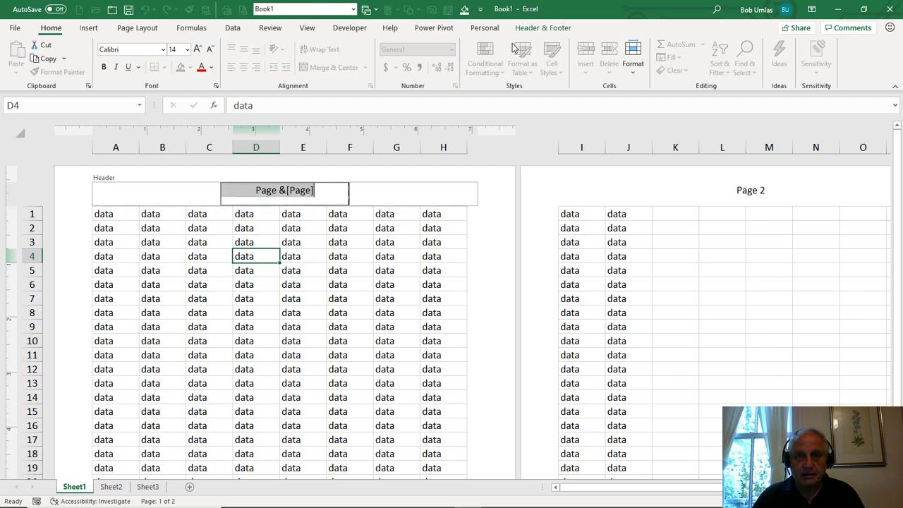
pyautogui.click(543, 28)
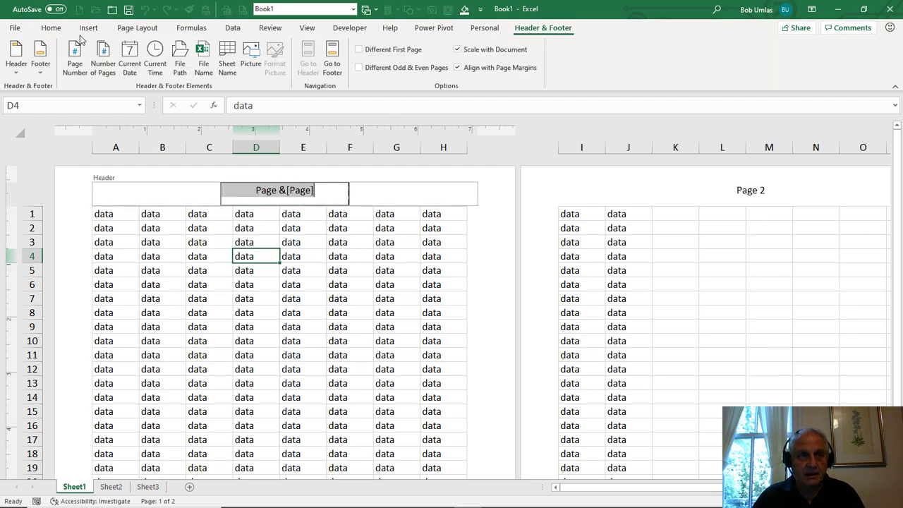
pyautogui.click(16, 65)
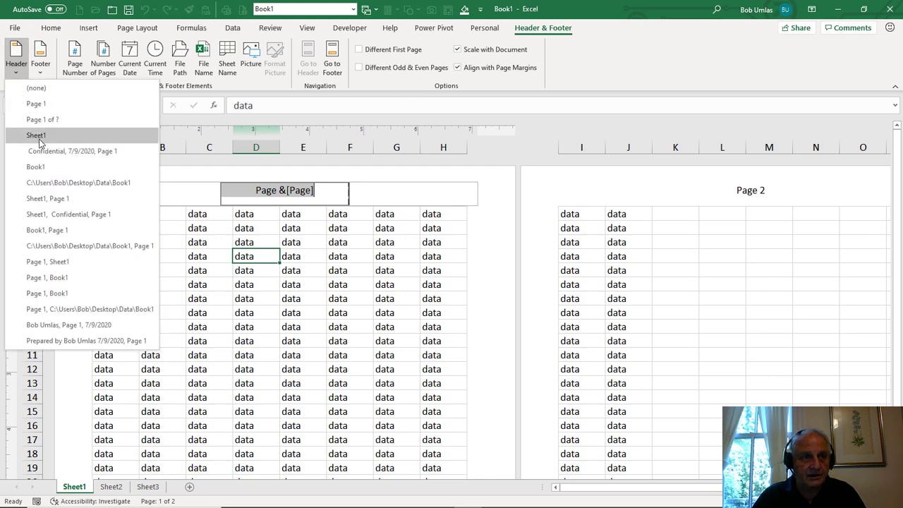
pyautogui.click(87, 155)
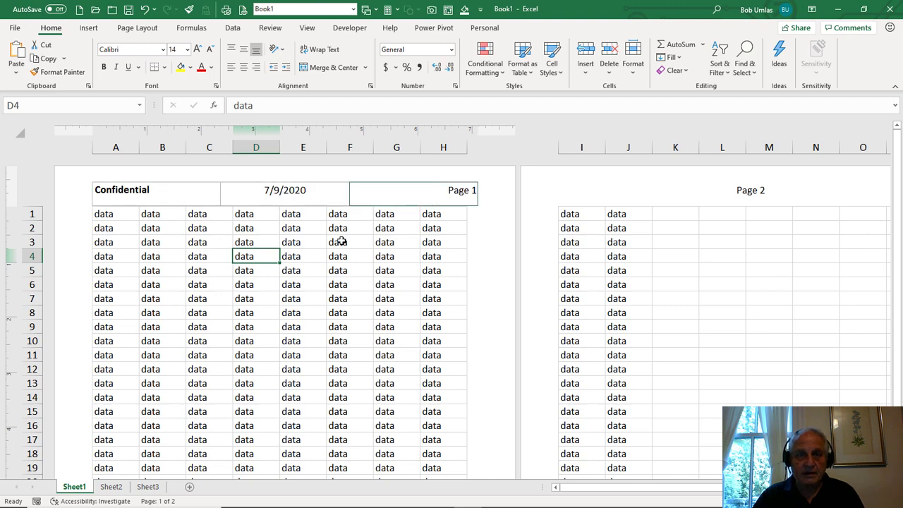
# - Remove the preset header by choosing the "(none)" option
pyautogui.click(270, 191)
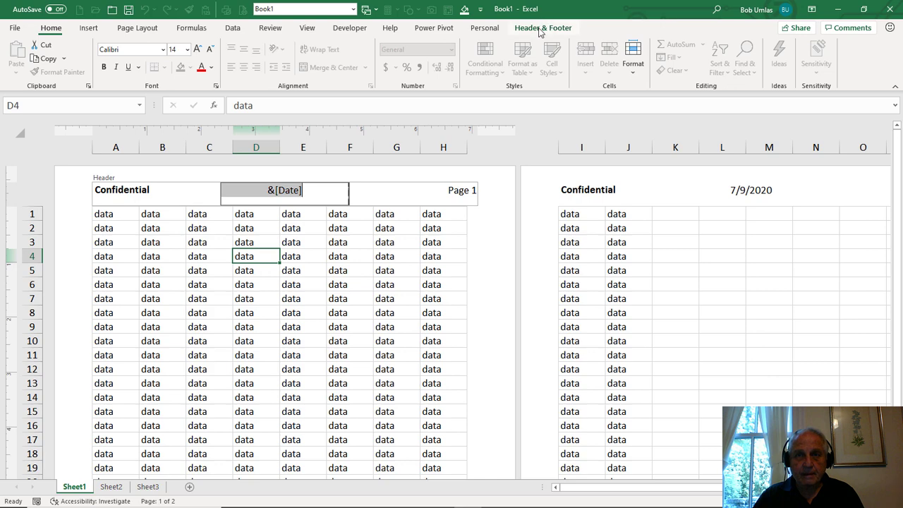
pyautogui.click(540, 28)
pyautogui.click(16, 71)
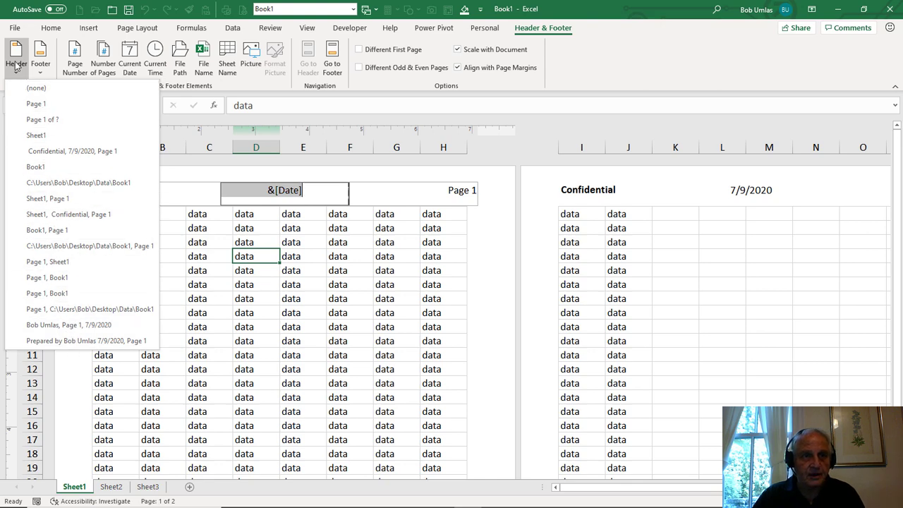
pyautogui.click(31, 90)
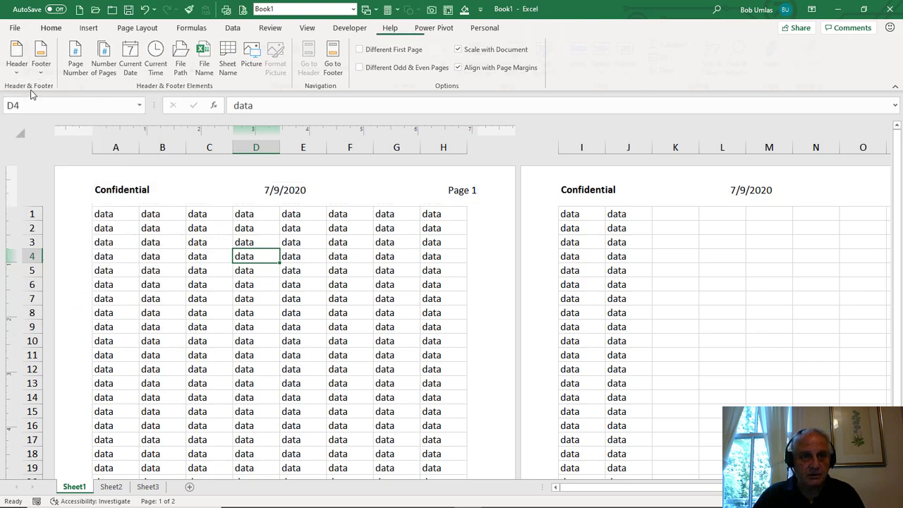
# - Insert the page number code &[Page] in the left header section and return to the worksheet cells
pyautogui.click(128, 197)
pyautogui.click(529, 27)
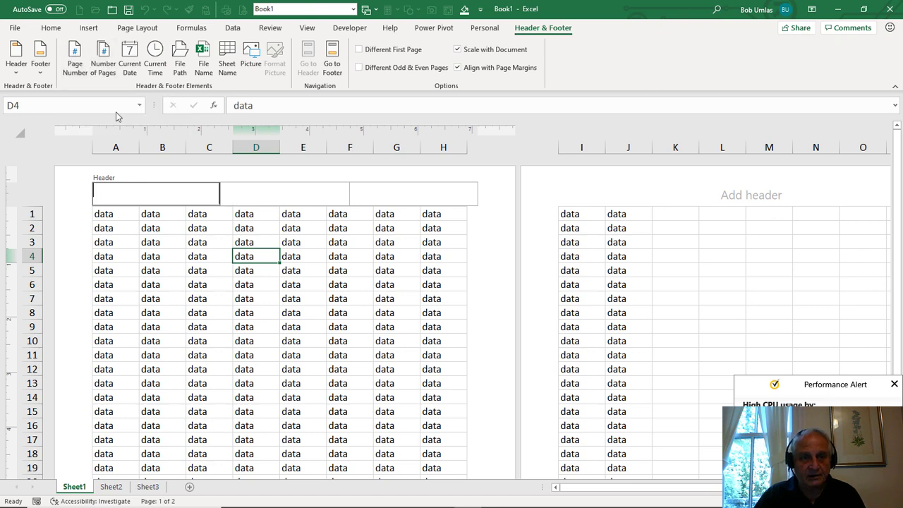
pyautogui.click(81, 63)
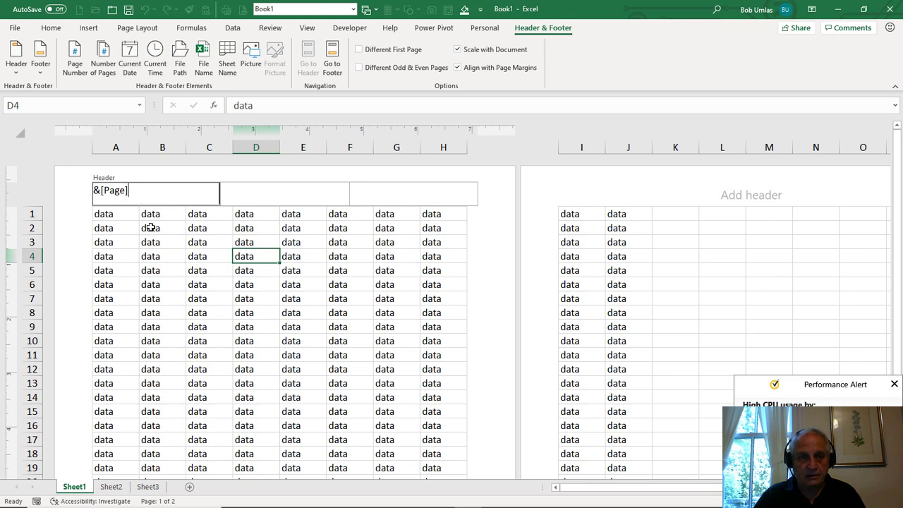
pyautogui.click(155, 256)
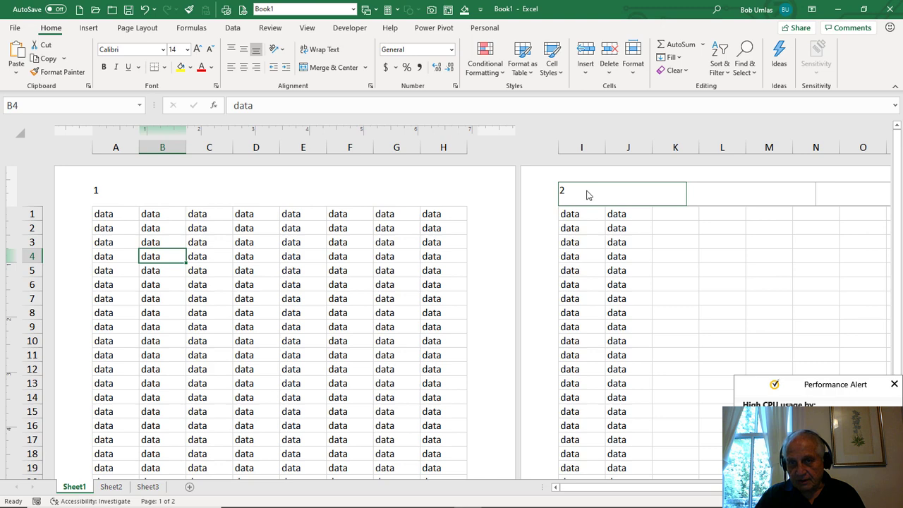
# - Fill the data in row 22, columns A to J, down through row 144
pyautogui.scroll(-6, 318, 302)
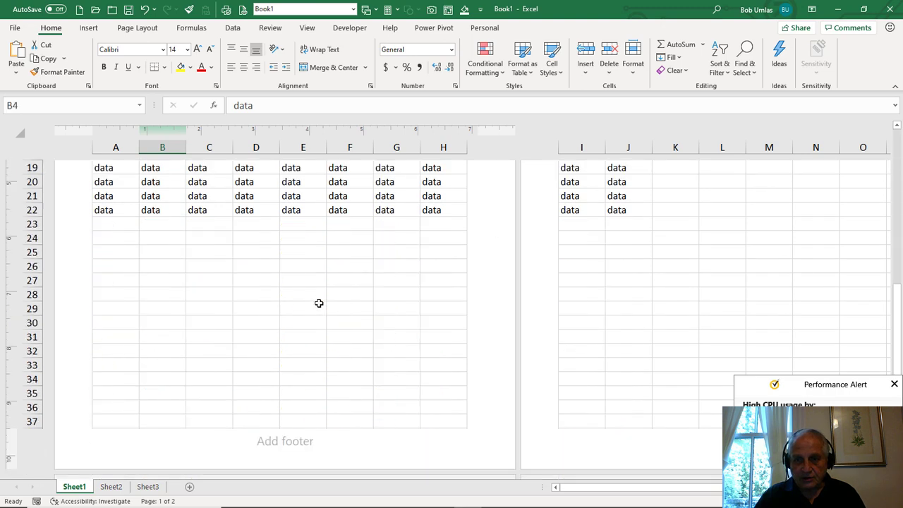
pyautogui.moveTo(102, 210); pyautogui.dragTo(630, 308)
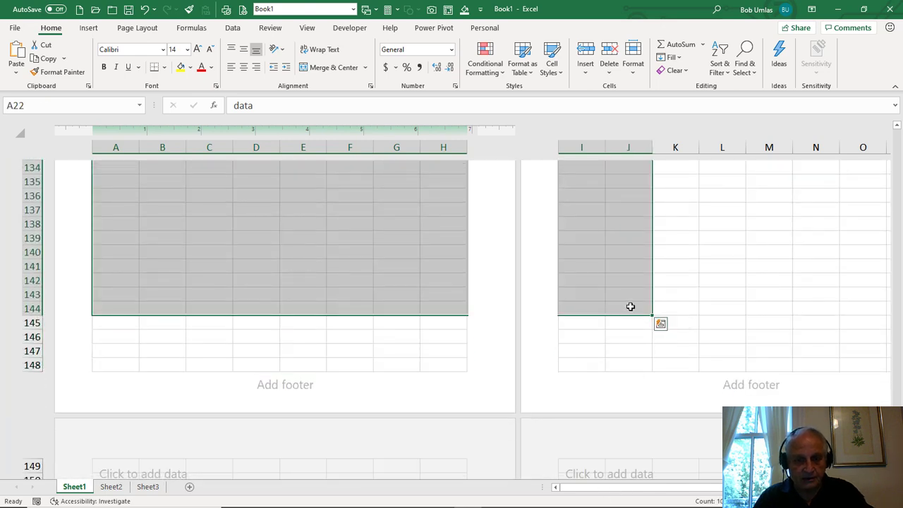
pyautogui.hotkey('ctrl', 'd')
pyautogui.scroll(15, 206, 292)
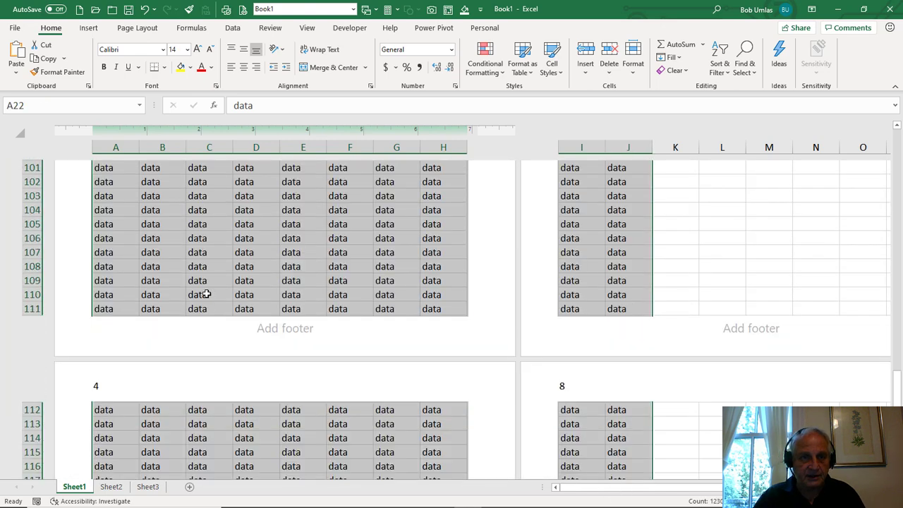
# - Set the sheet's printing page order to "Over, then down" in the page setup
pyautogui.scroll(15, 205, 292)
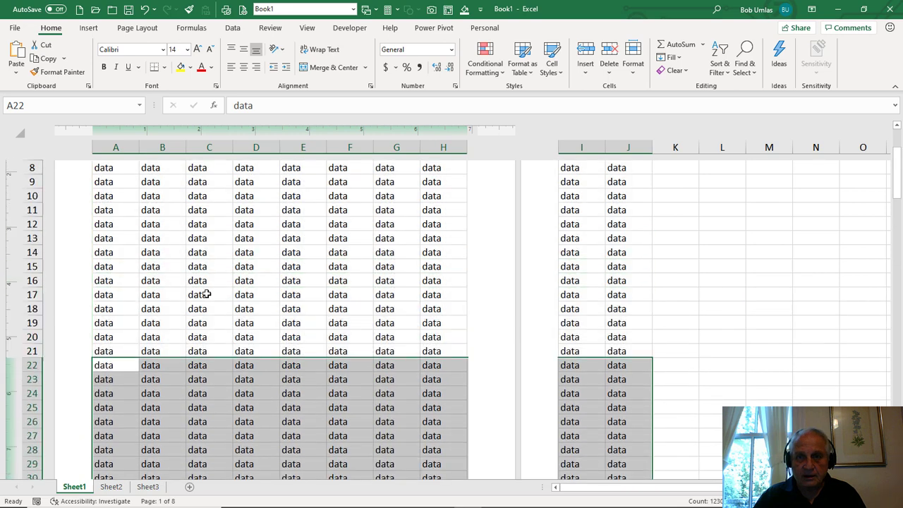
pyautogui.scroll(-4, 258, 294)
pyautogui.scroll(-1, 258, 294)
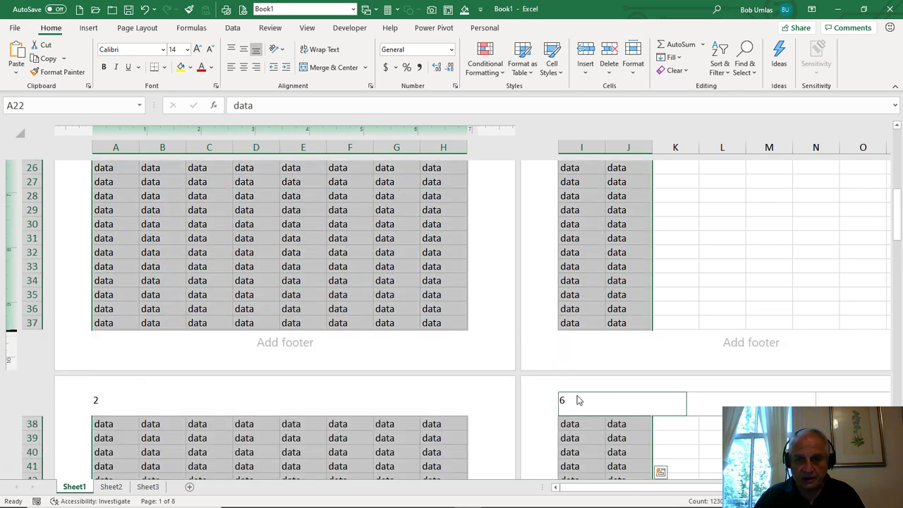
pyautogui.scroll(-1, 524, 401)
pyautogui.scroll(-13, 525, 402)
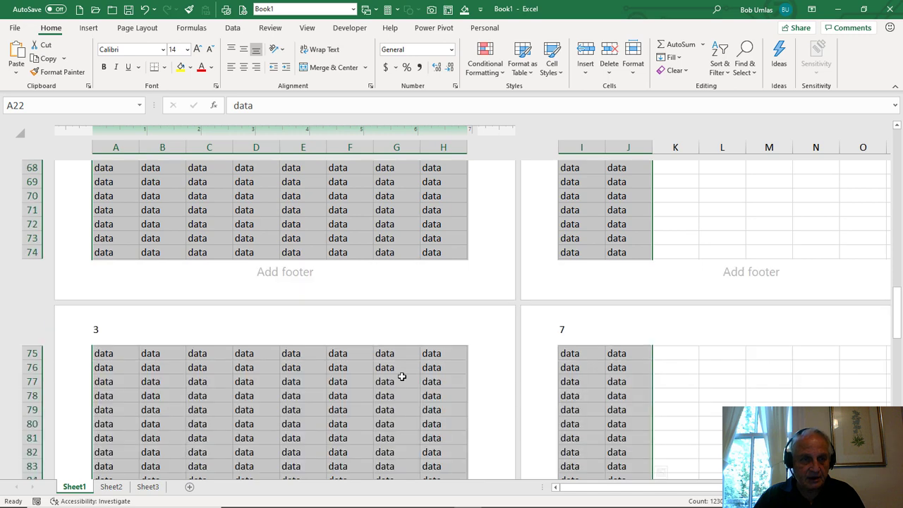
pyautogui.click(265, 206)
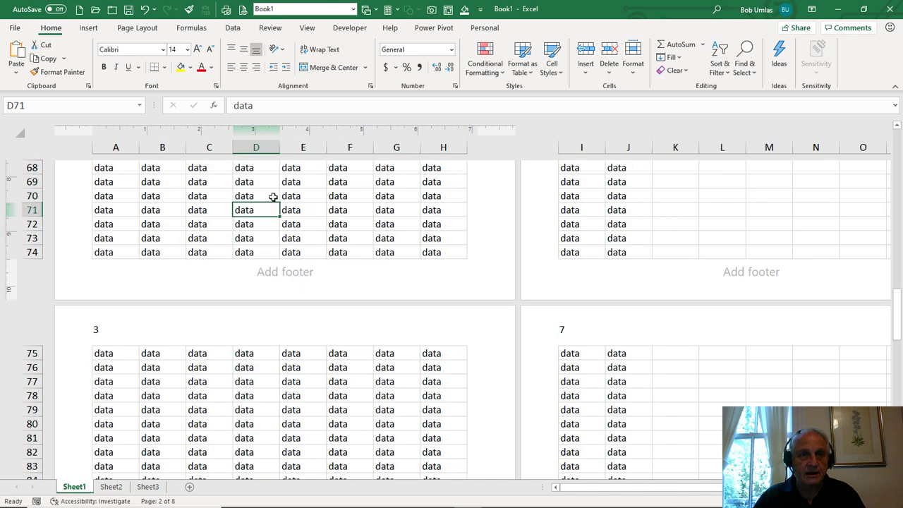
pyautogui.click(141, 28)
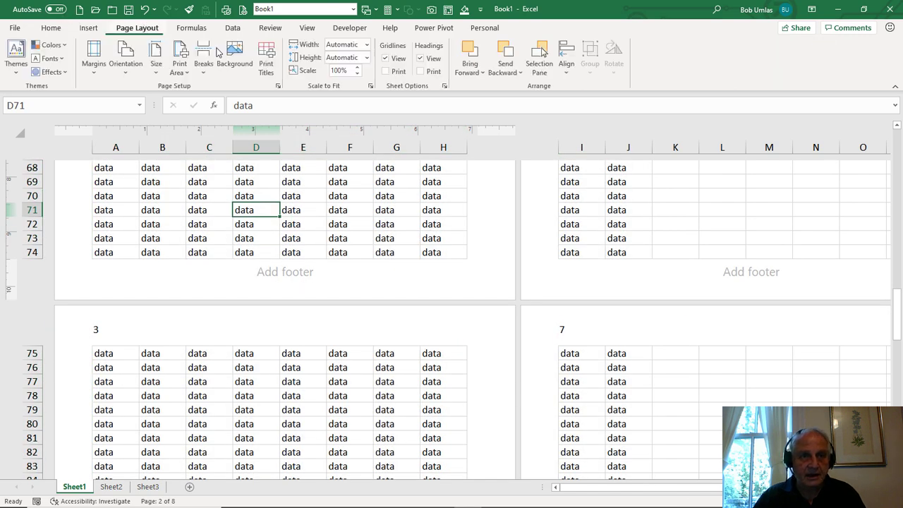
pyautogui.click(279, 86)
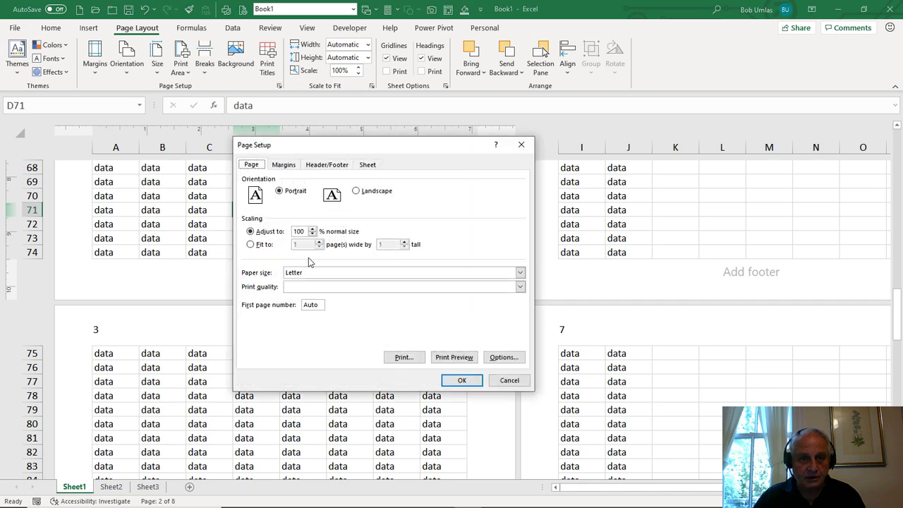
pyautogui.click(366, 165)
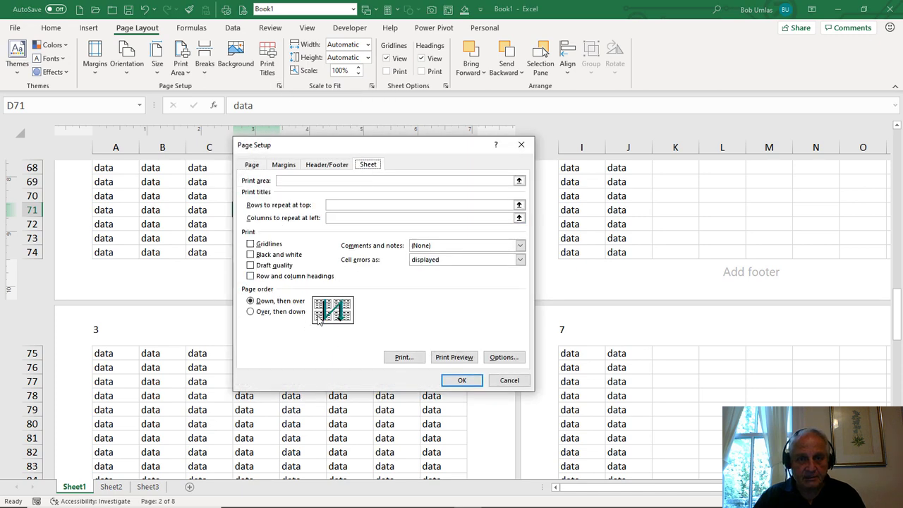
pyautogui.click(250, 312)
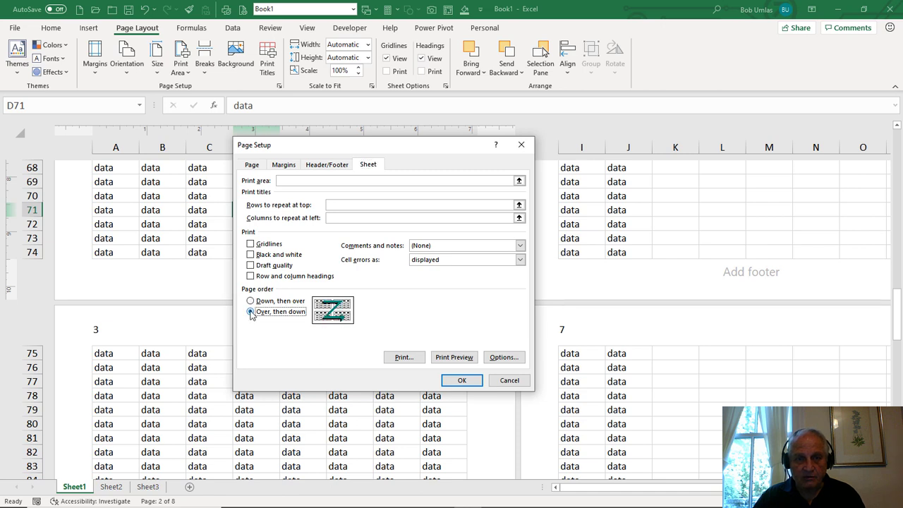
pyautogui.click(461, 381)
# - Extend the left header section on the first page to "&[Page] of &[Pages]" and return to the cells
pyautogui.scroll(15, 364, 373)
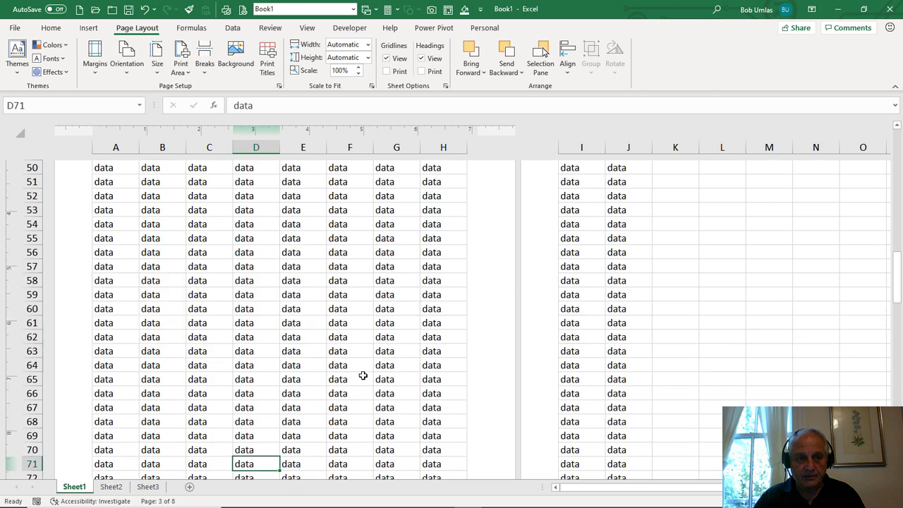
pyautogui.scroll(5, 362, 375)
pyautogui.click(111, 195)
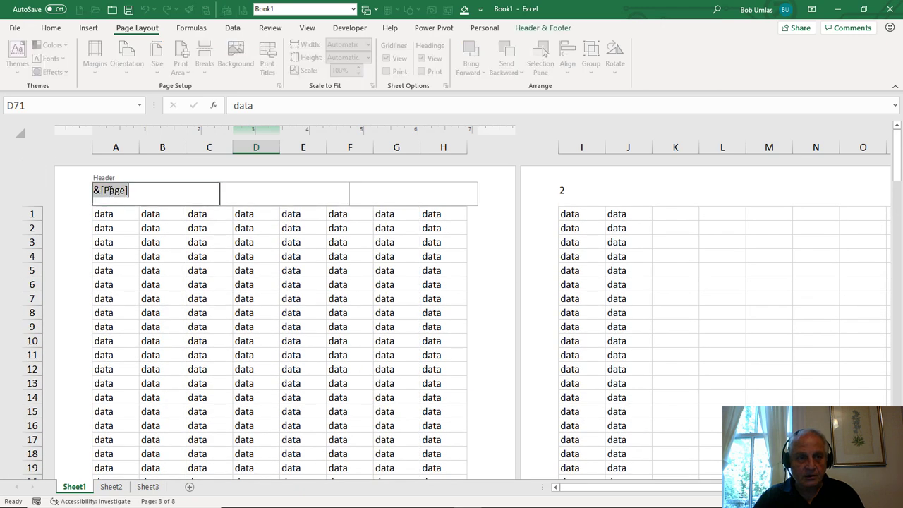
pyautogui.click(209, 259)
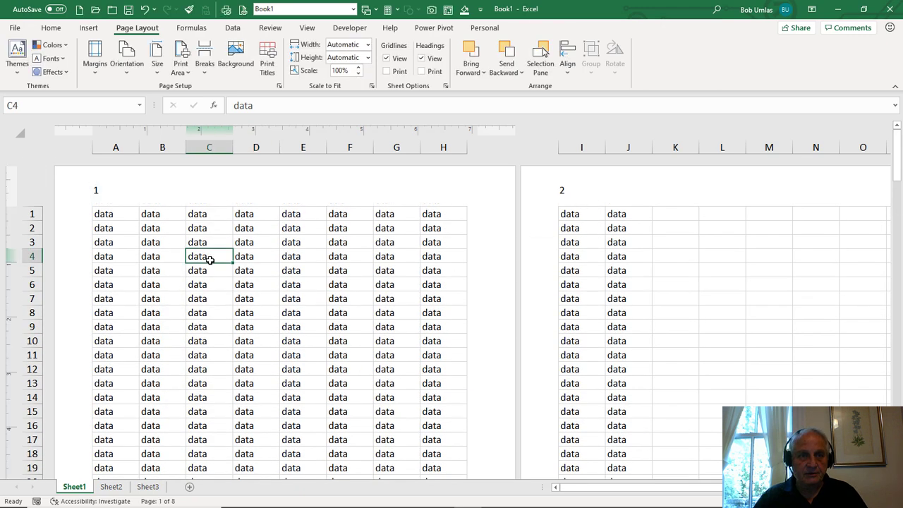
pyautogui.click(170, 191)
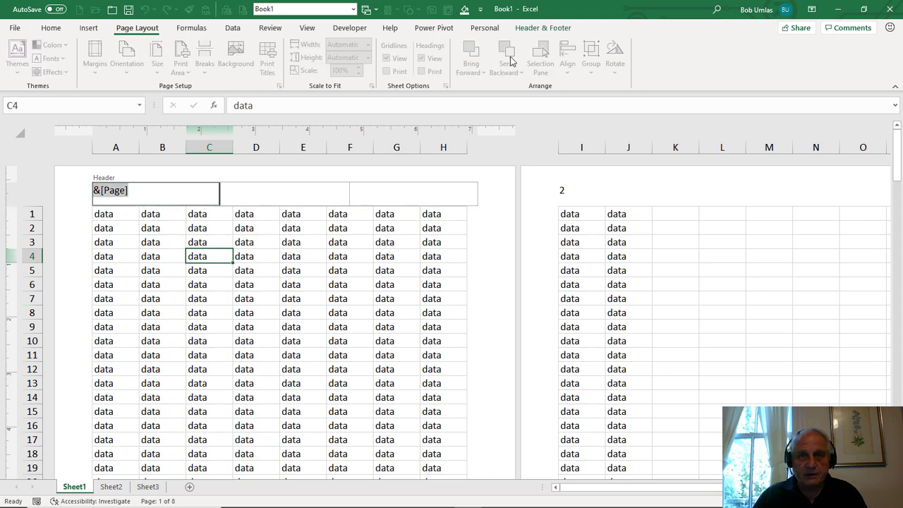
pyautogui.click(528, 29)
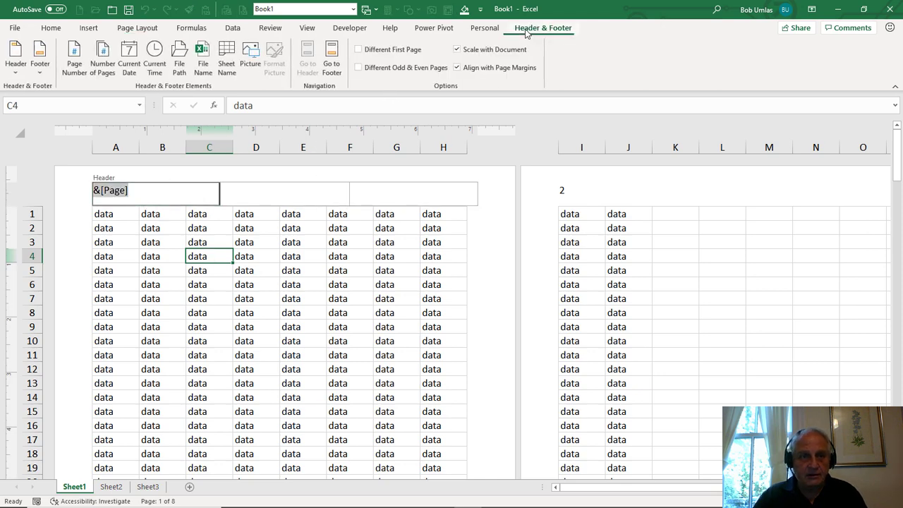
pyautogui.click(146, 189)
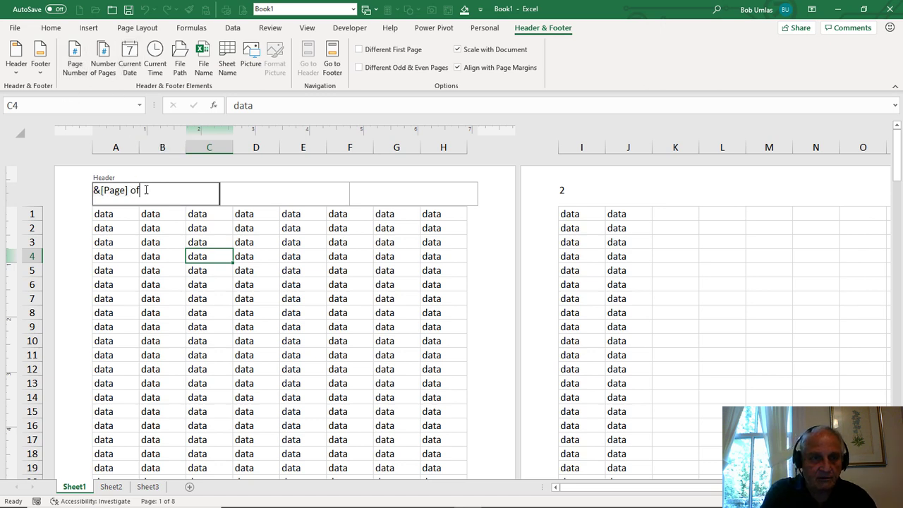
pyautogui.click(104, 60)
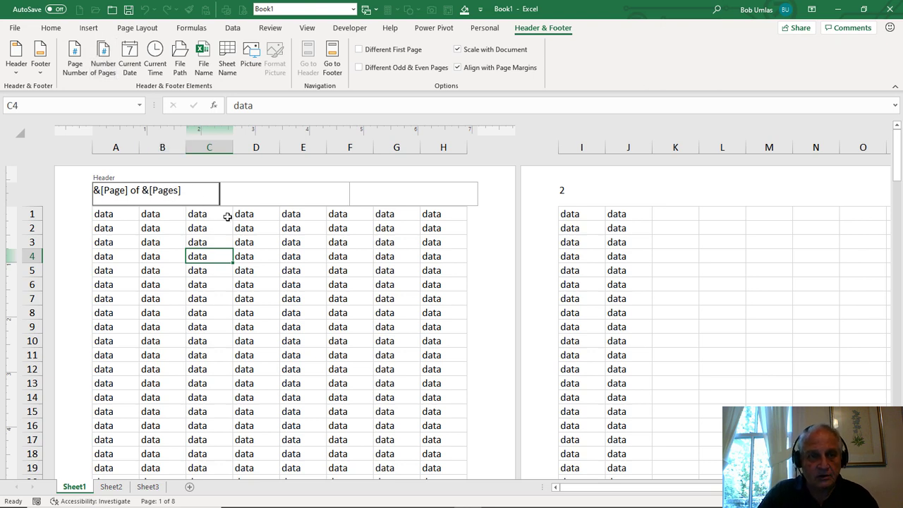
pyautogui.click(308, 304)
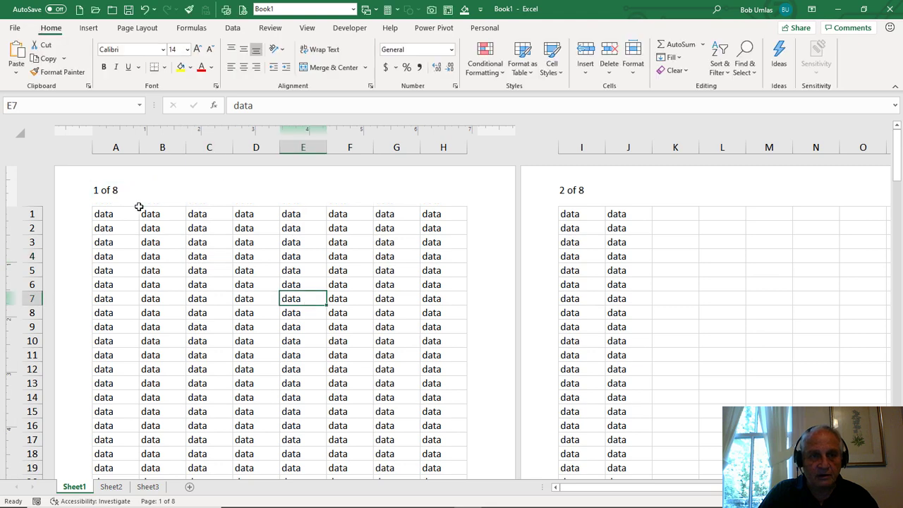
# - Append the word "pages" after the total page count in the left header section and return to the cells
pyautogui.click(201, 191)
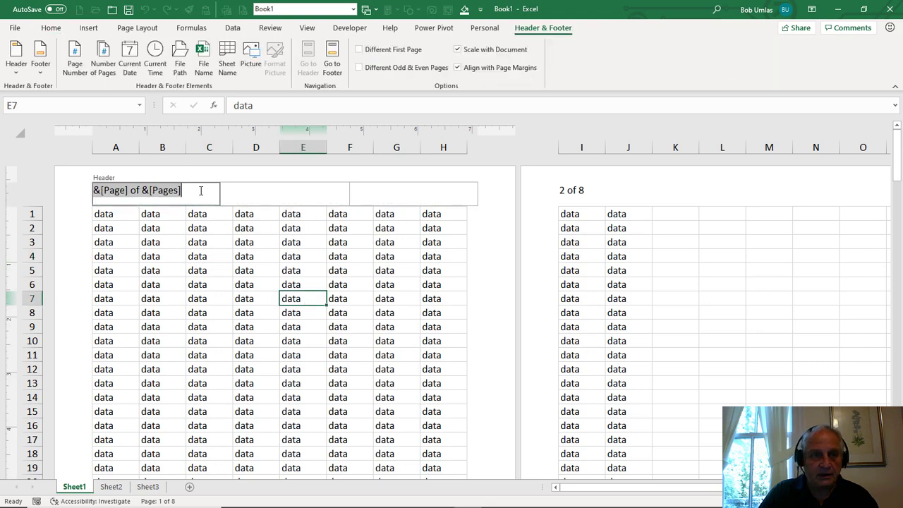
pyautogui.click(201, 190)
pyautogui.write('p')
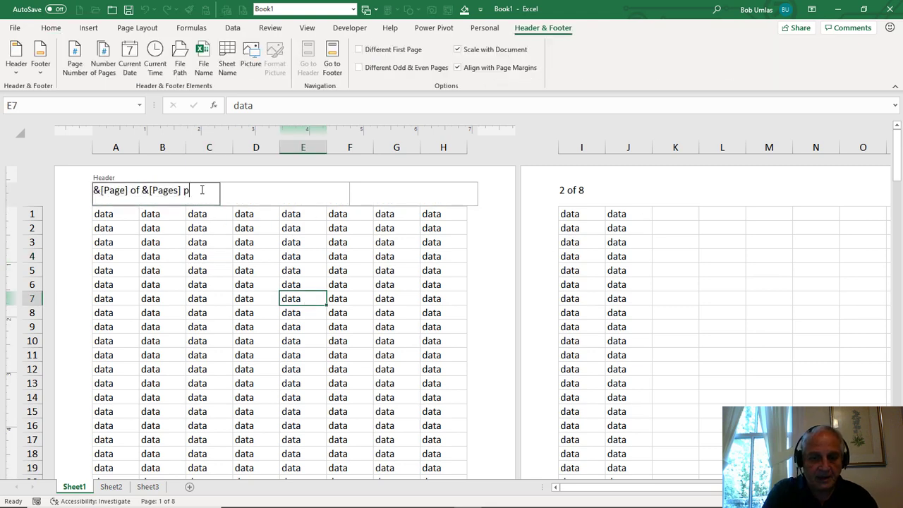
pyautogui.write('ages')
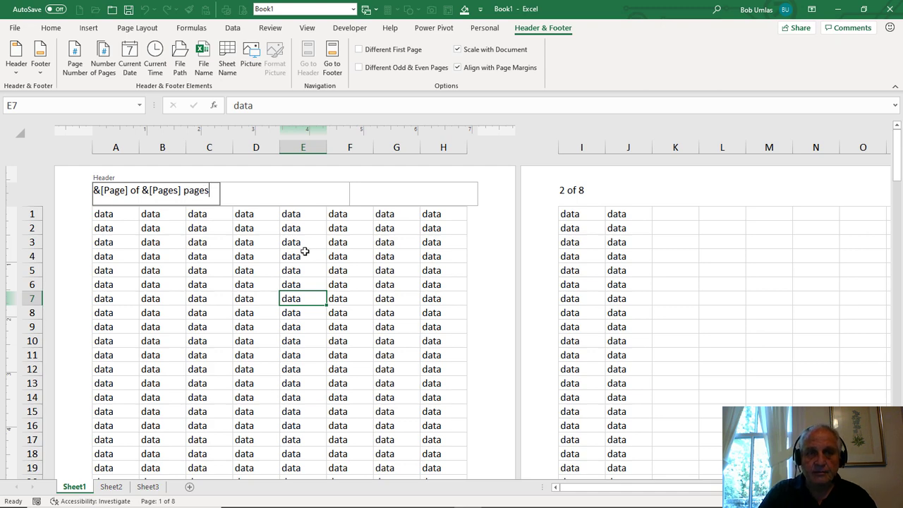
pyautogui.click(305, 253)
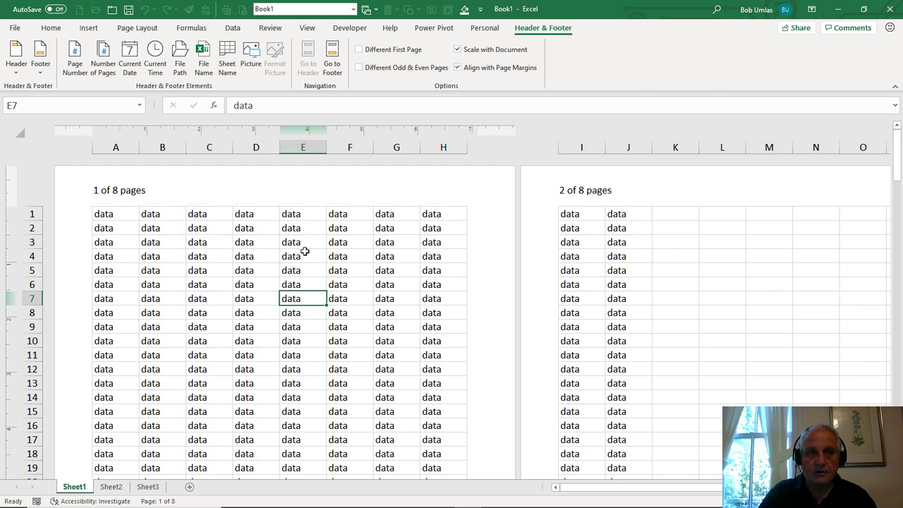
# - Add the word "Page" in front of the page number code in the left header section
pyautogui.click(192, 199)
pyautogui.click(96, 194)
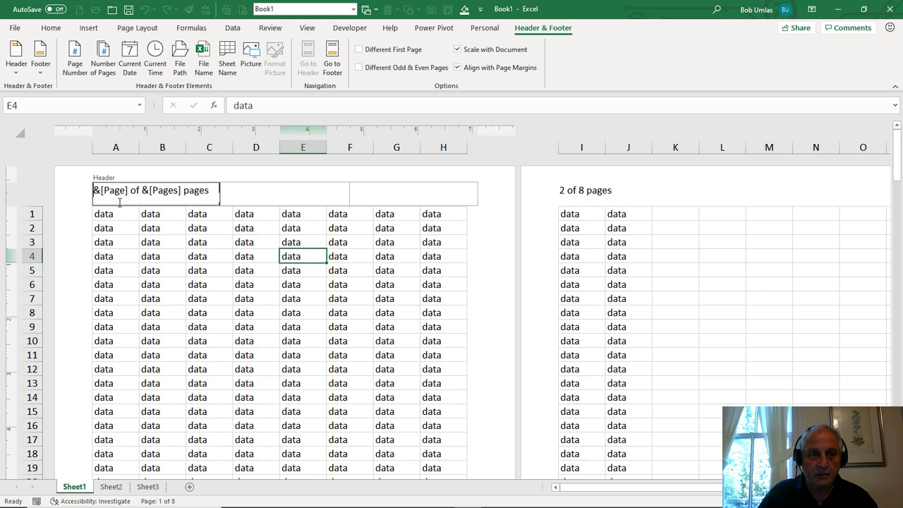
pyautogui.write('Page')
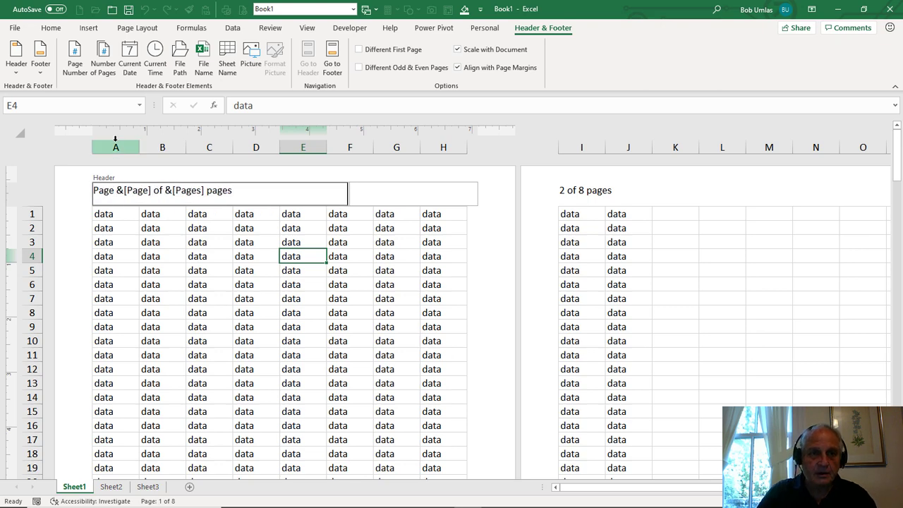
pyautogui.click(260, 285)
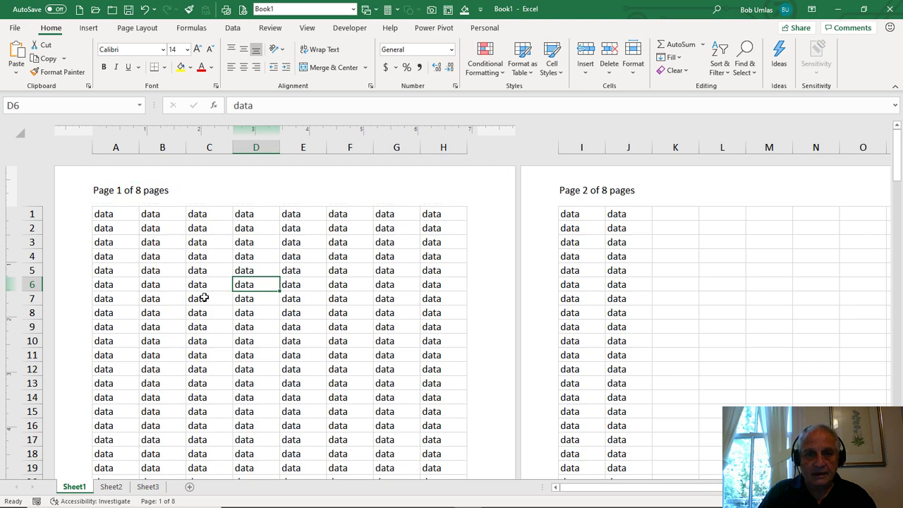
# - Insert the current date code &[Date] in the center header section and return to the cells
pyautogui.click(194, 192)
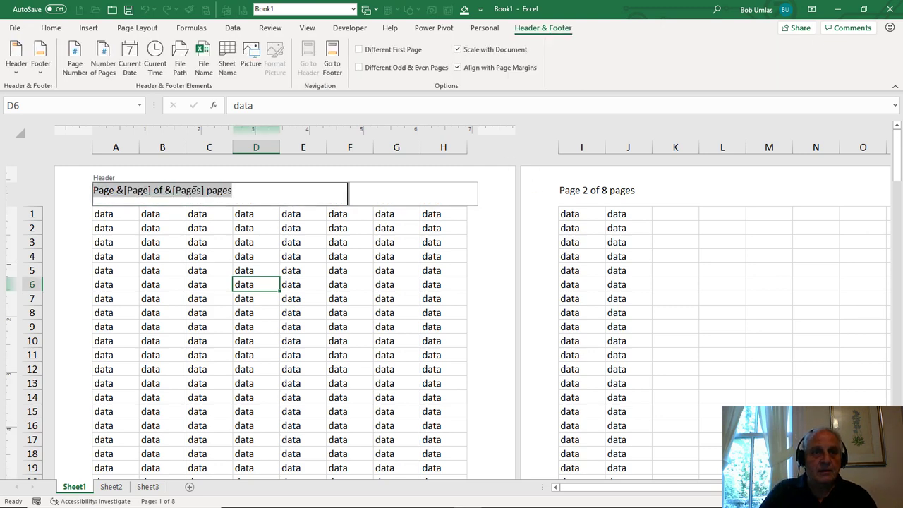
pyautogui.click(304, 299)
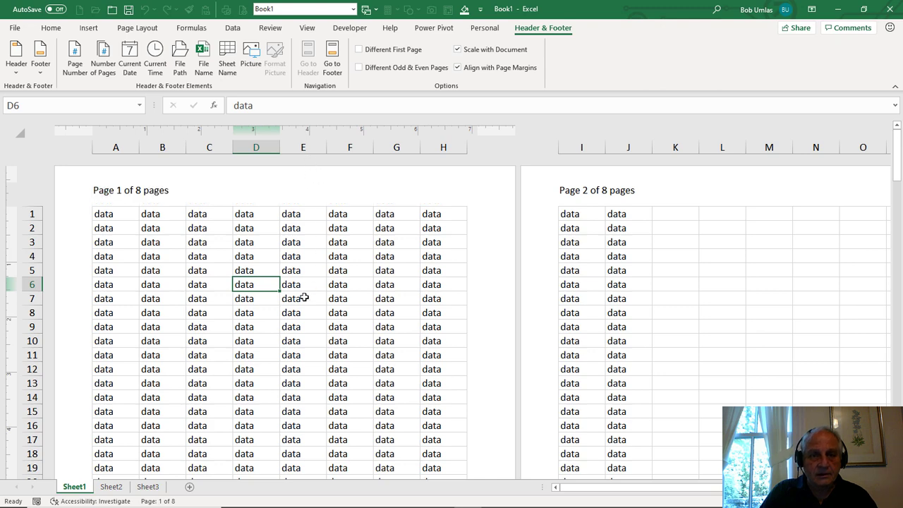
pyautogui.click(293, 200)
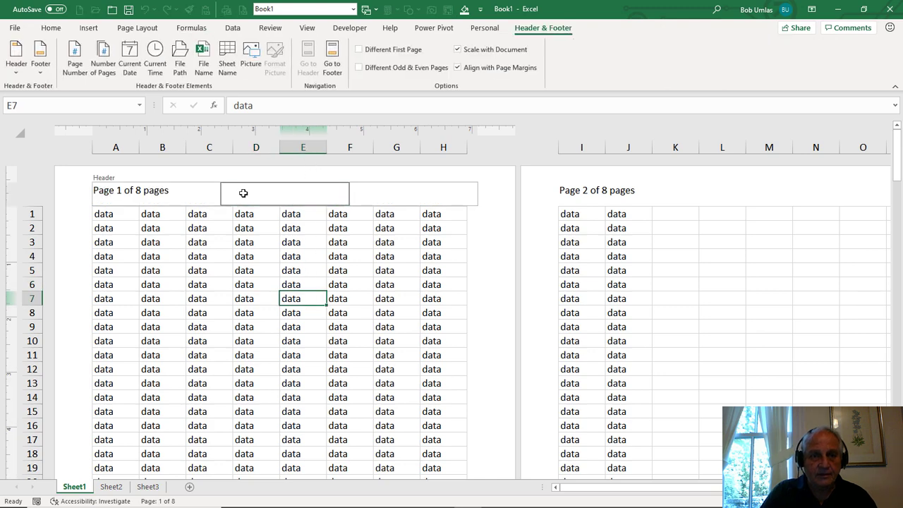
pyautogui.click(129, 61)
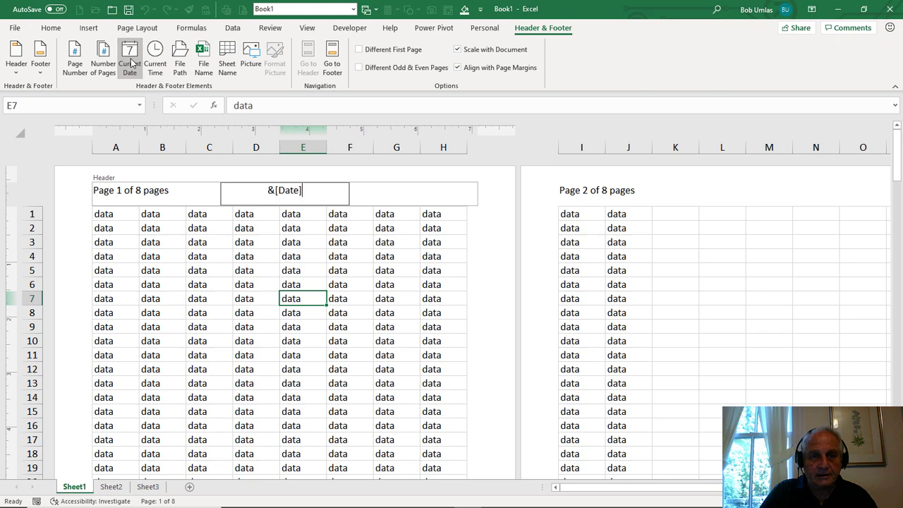
pyautogui.click(313, 264)
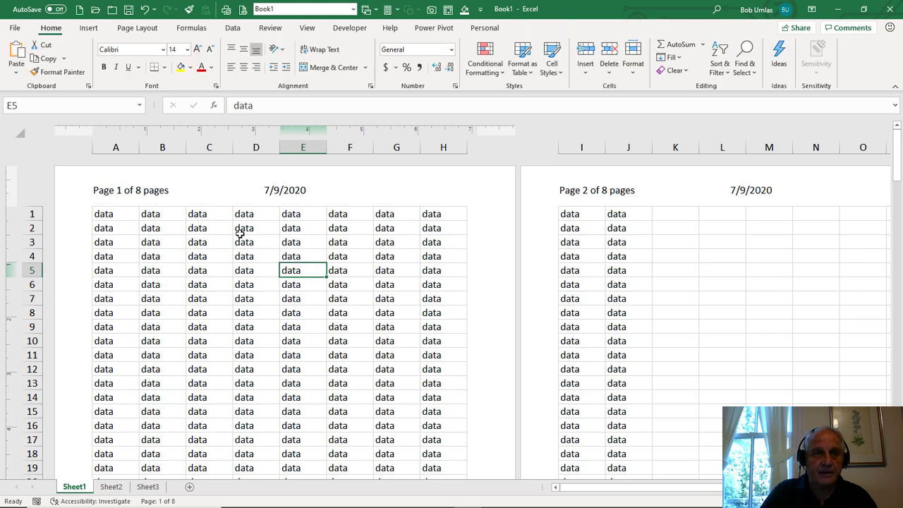
# - Replace the date in the center header section with the current time code
pyautogui.click(294, 198)
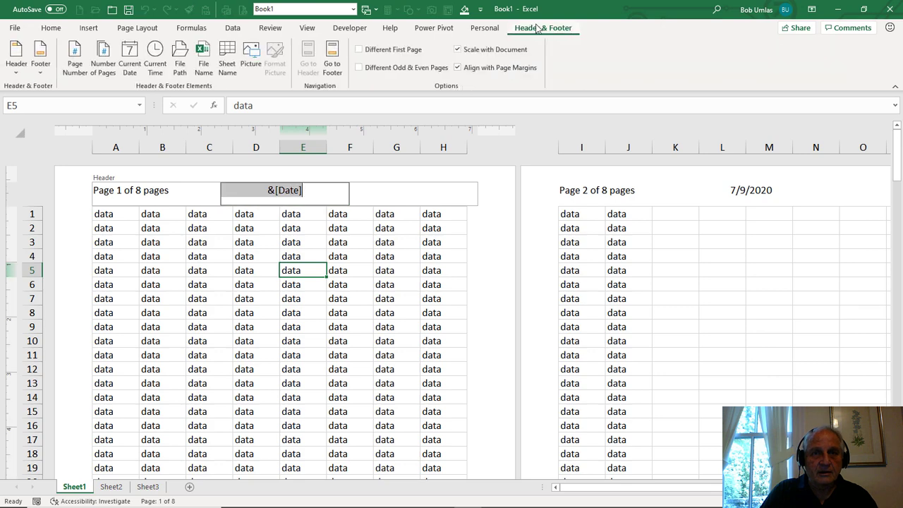
pyautogui.click(153, 60)
pyautogui.click(234, 270)
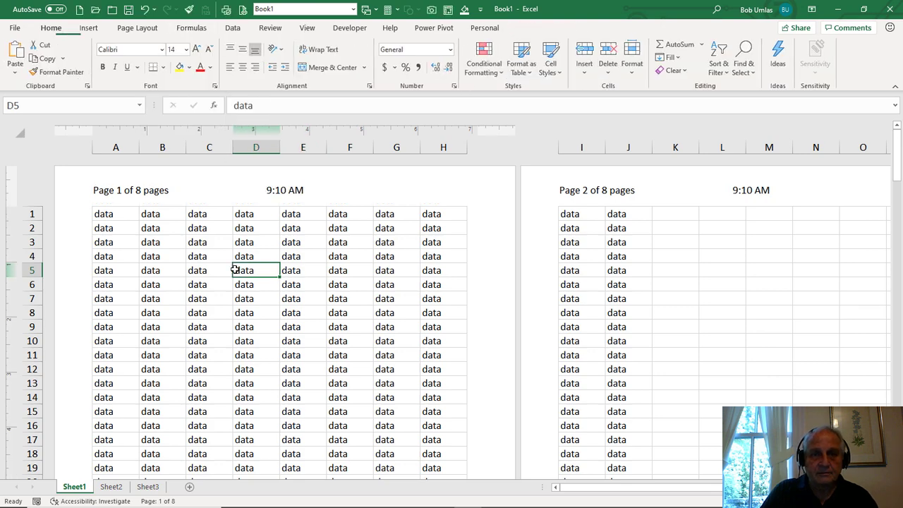
# - Replace the time in the center header section with the file path code, followed by an extra file name code
pyautogui.click(484, 28)
pyautogui.click(288, 187)
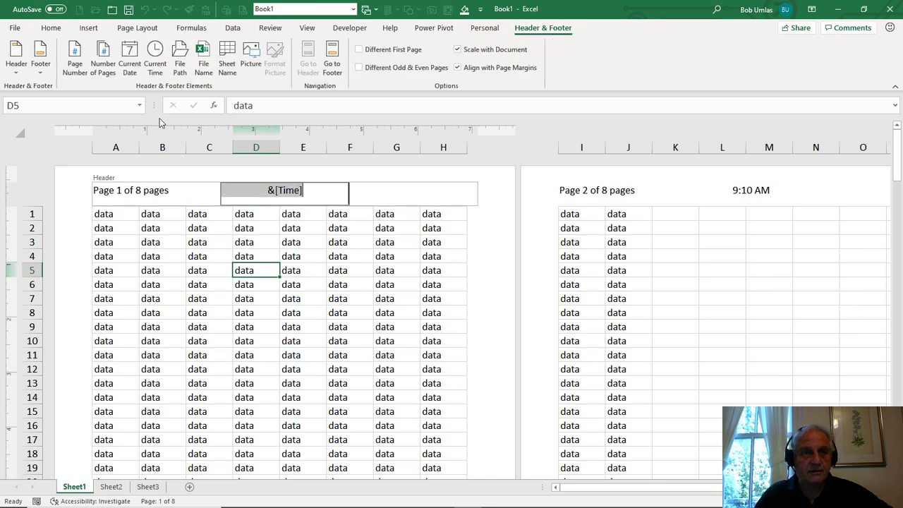
pyautogui.click(181, 61)
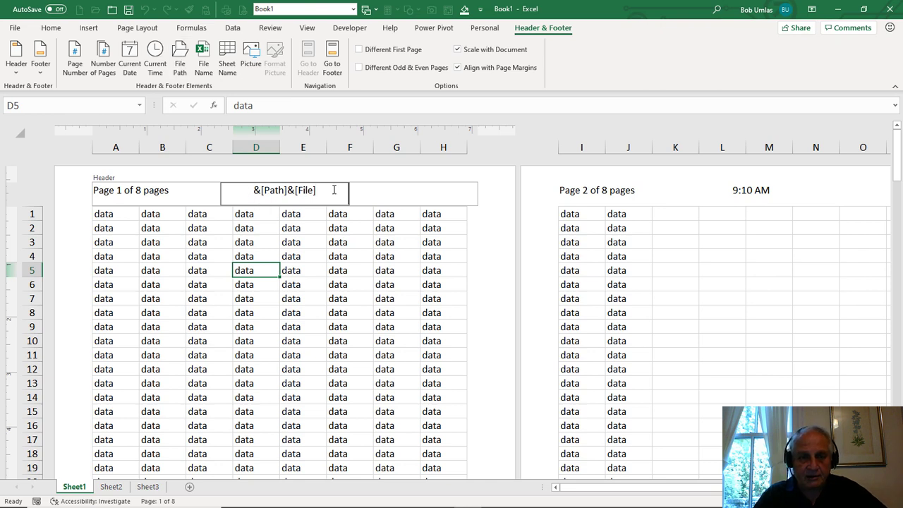
pyautogui.click(202, 55)
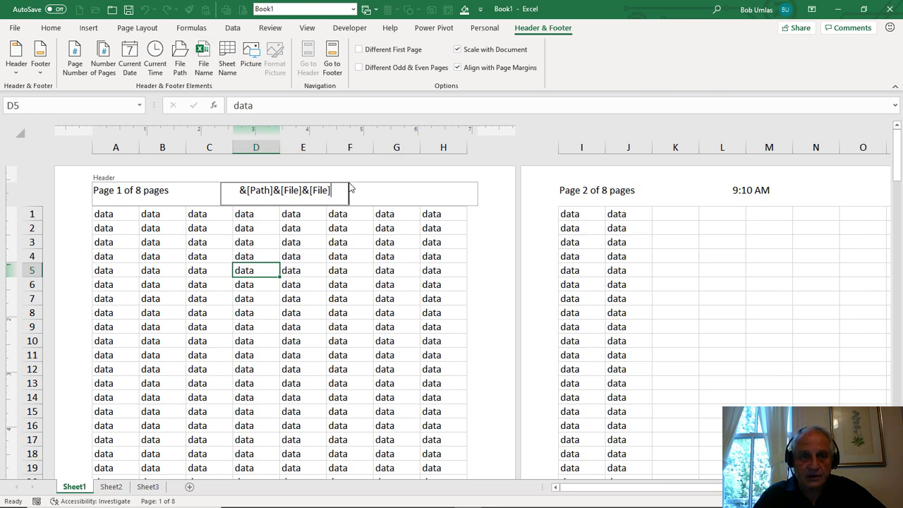
# - Replace the contents of the center header section with only the file name code &[File]
pyautogui.moveTo(337, 190); pyautogui.dragTo(138, 159)
pyautogui.press('Delete')
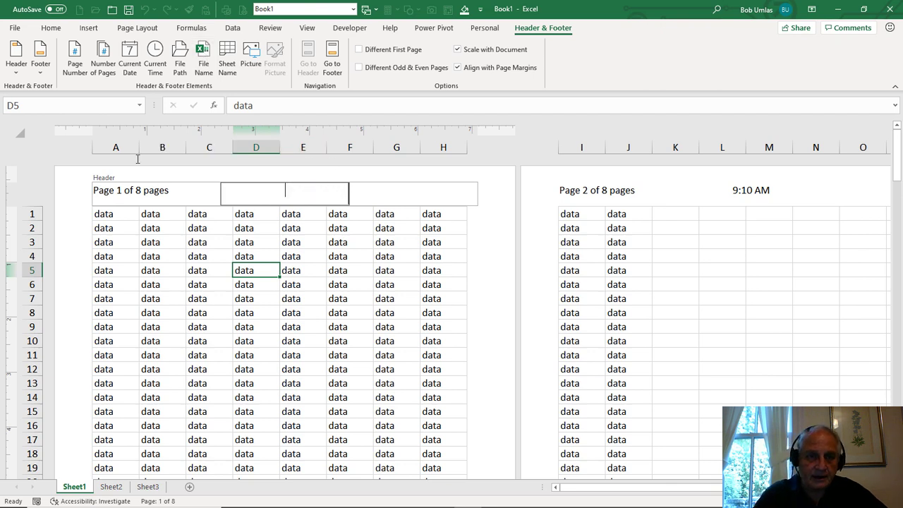
pyautogui.click(203, 55)
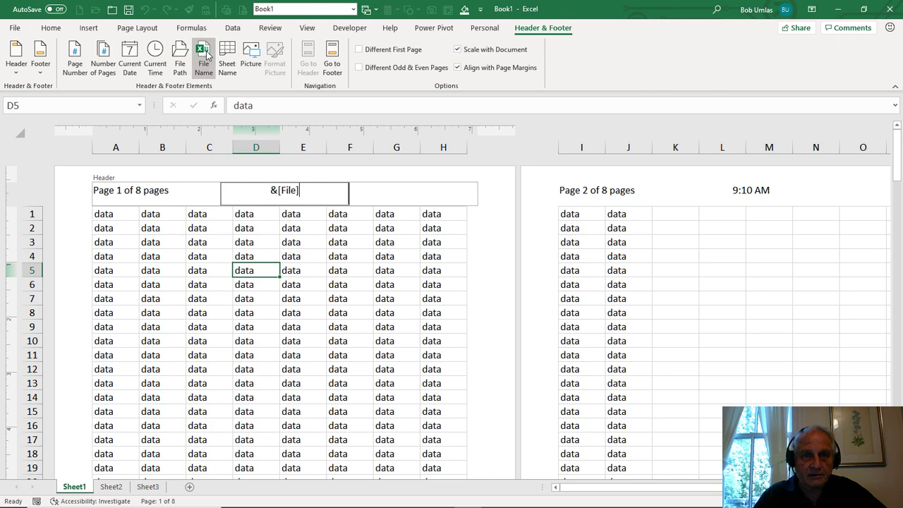
# - Replace the file name in the center header section with the sheet name code &[Tab] and return to the cells
pyautogui.click(339, 299)
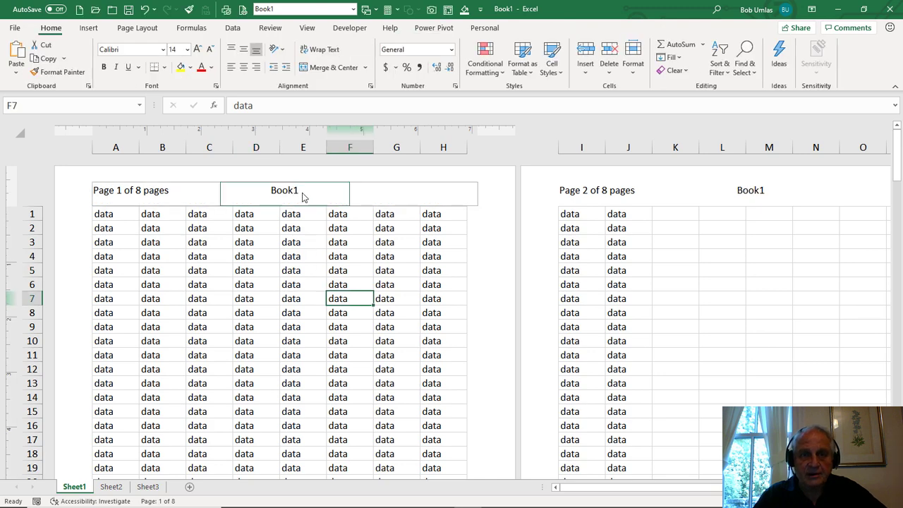
pyautogui.click(274, 269)
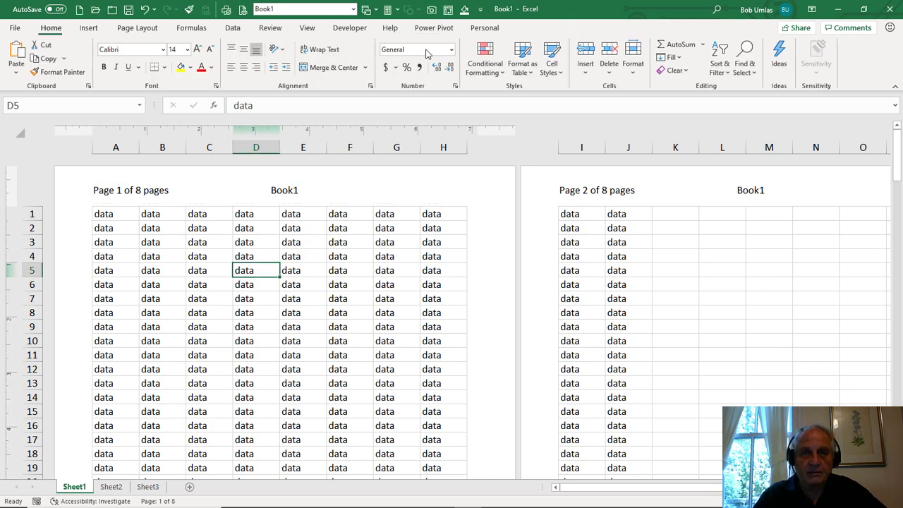
pyautogui.click(324, 192)
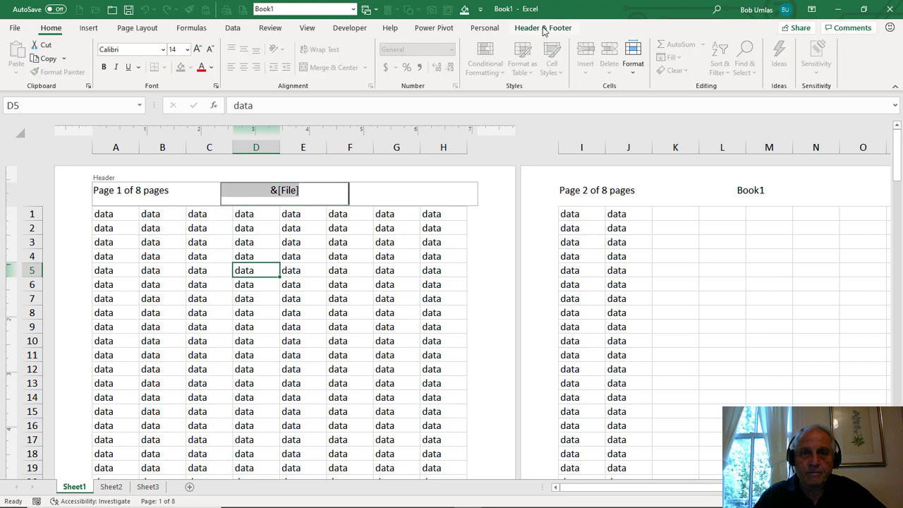
pyautogui.click(543, 28)
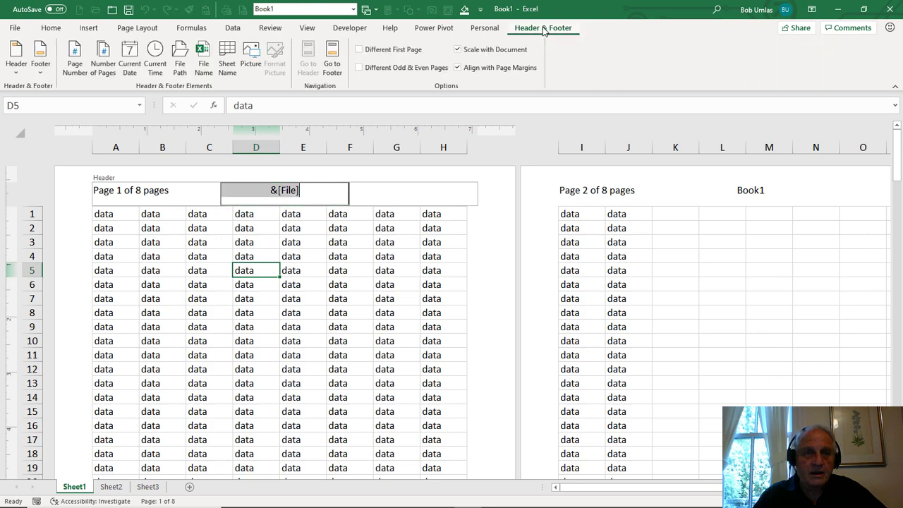
pyautogui.click(233, 54)
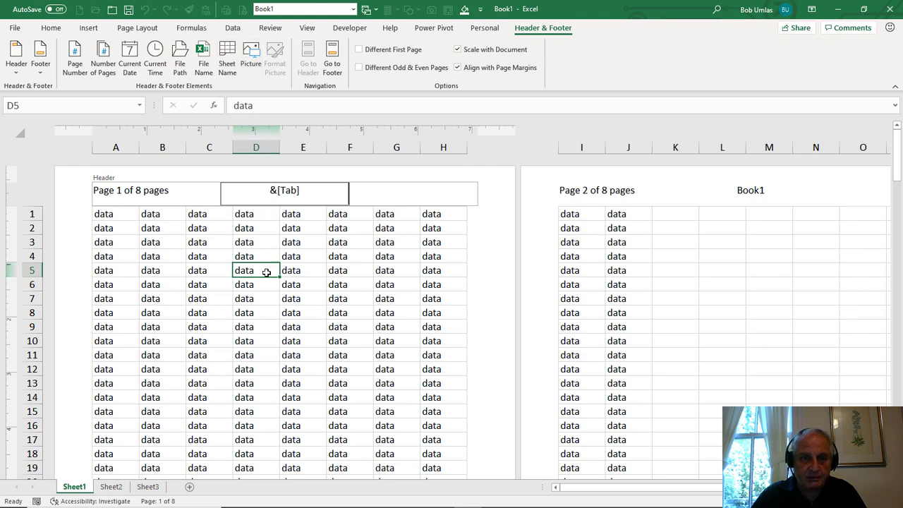
pyautogui.click(213, 309)
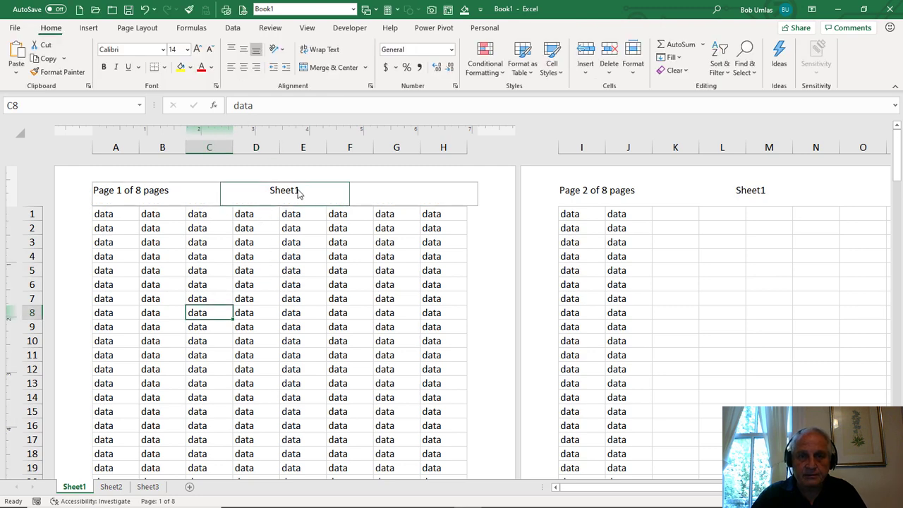
pyautogui.click(289, 257)
# - Replace the sheet name in the center header section with an online picture of the Excel logo, searching Bing for "excel logo"
pyautogui.click(484, 29)
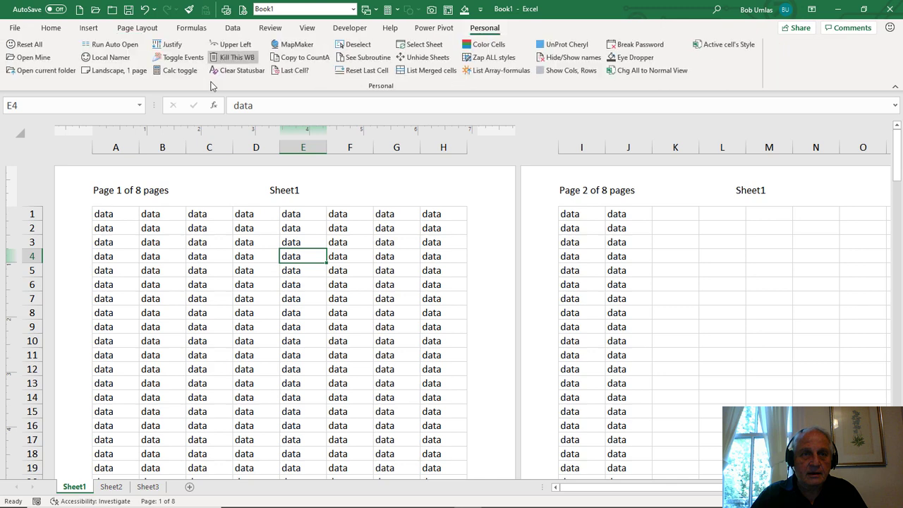
pyautogui.click(303, 192)
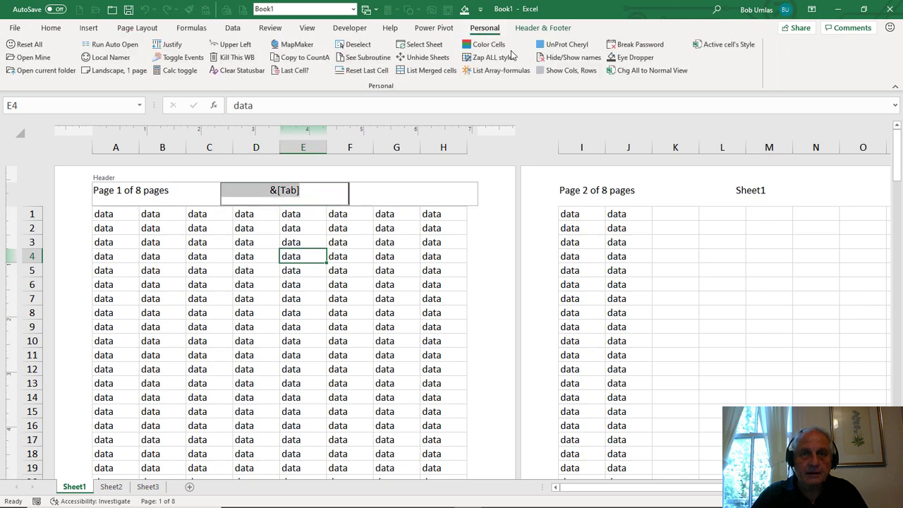
pyautogui.click(543, 28)
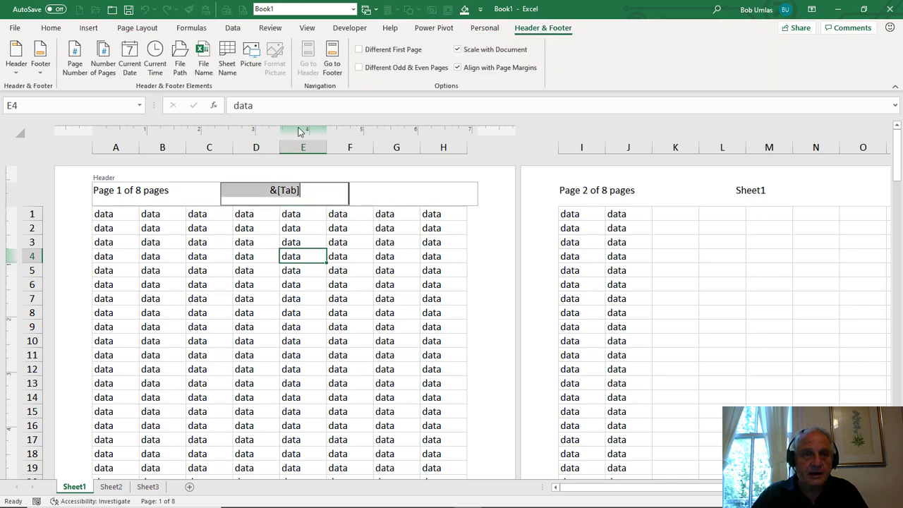
pyautogui.click(251, 54)
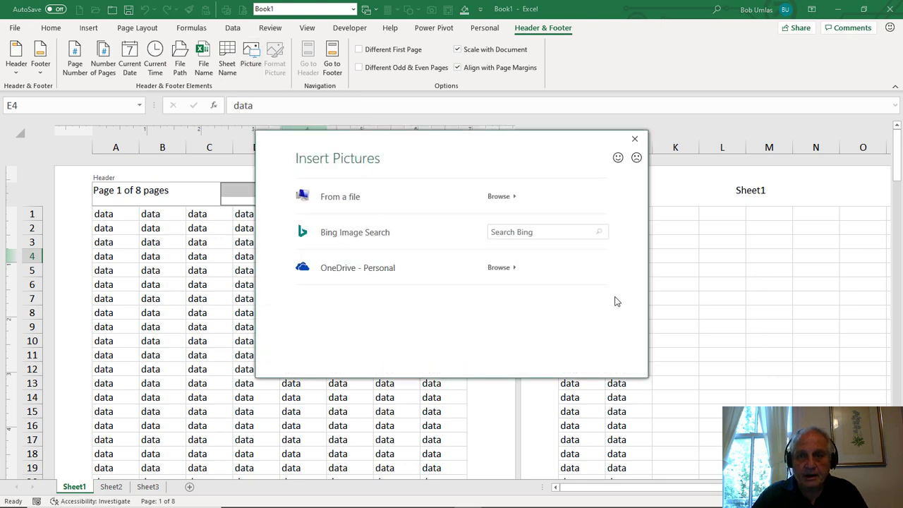
pyautogui.click(557, 234)
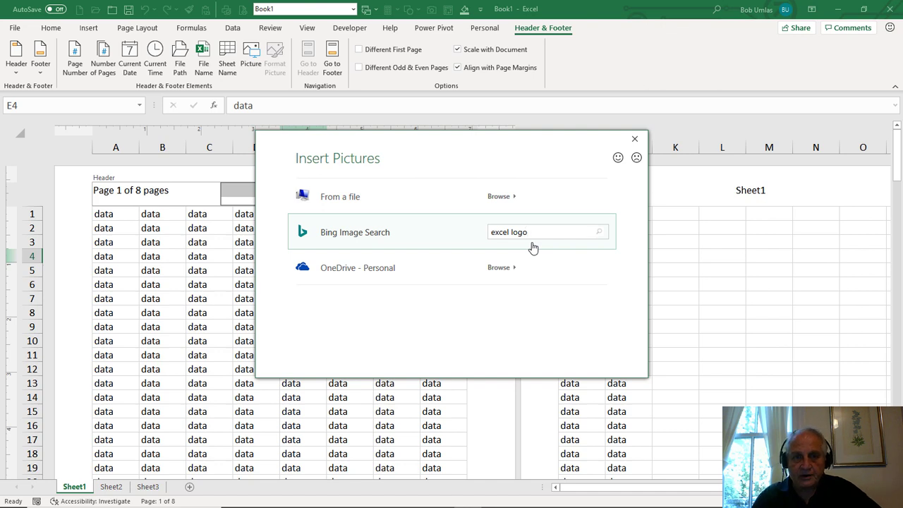
pyautogui.press('Return')
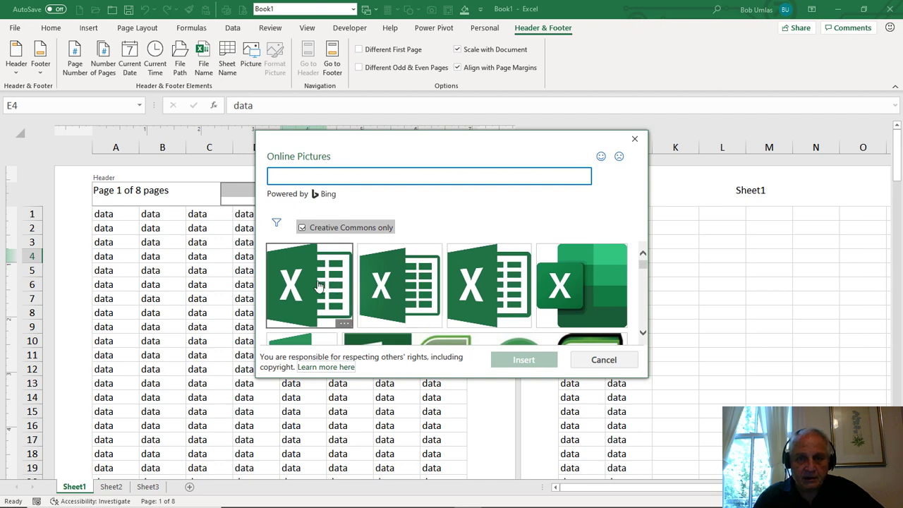
pyautogui.click(596, 286)
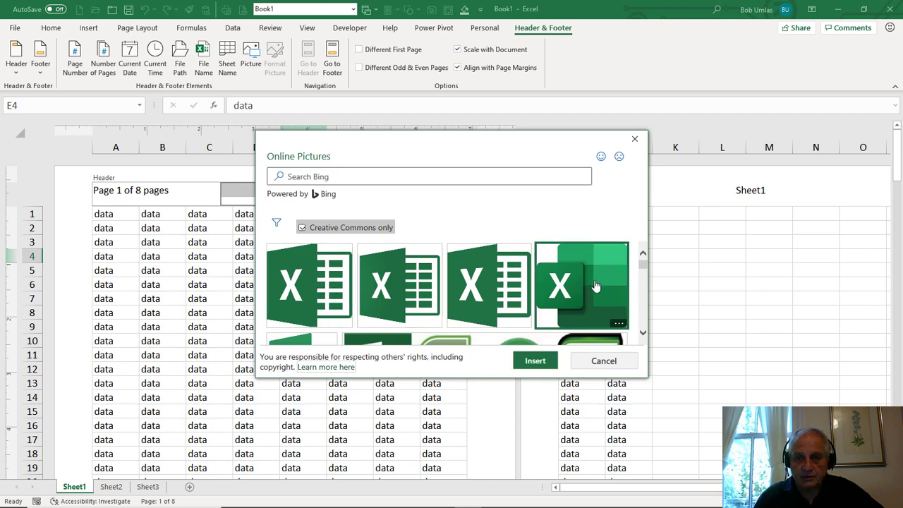
pyautogui.click(535, 360)
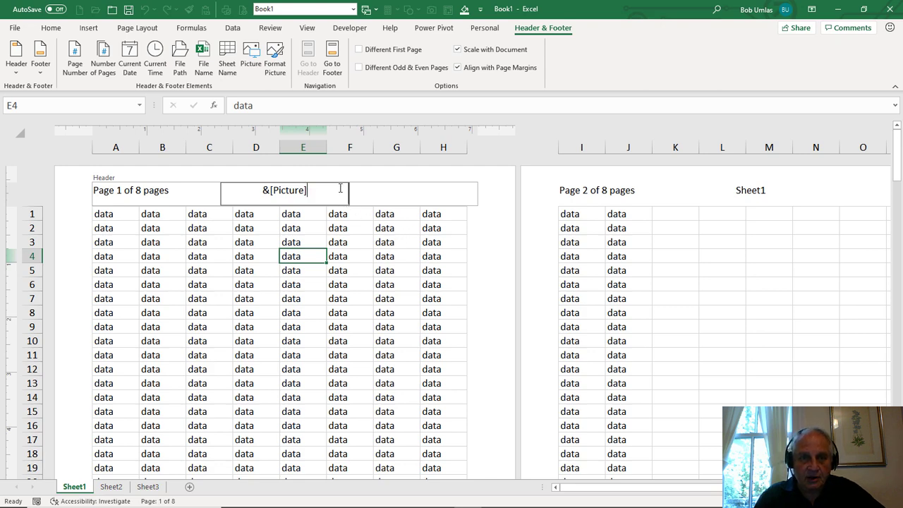
# - Set the center header picture's height to 0.8 inches with the aspect ratio locked, and return to the cells
pyautogui.moveTo(340, 189); pyautogui.dragTo(209, 193)
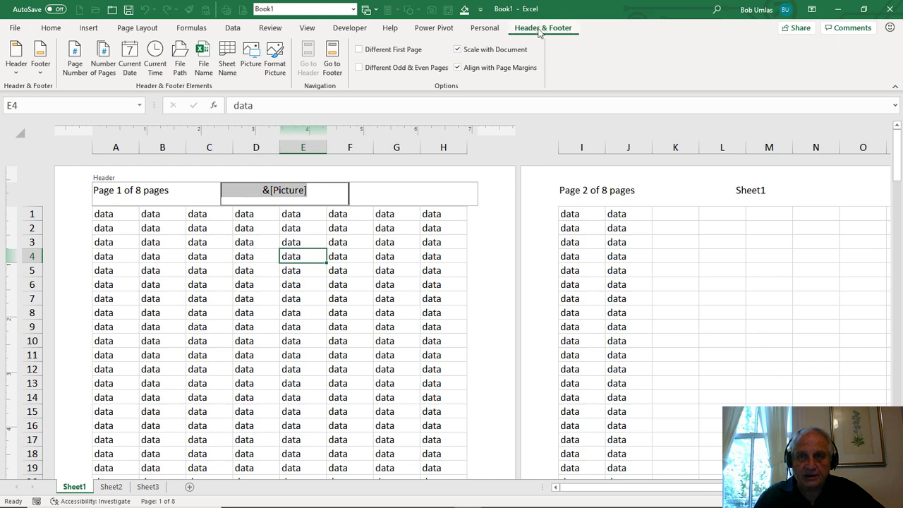
pyautogui.click(277, 50)
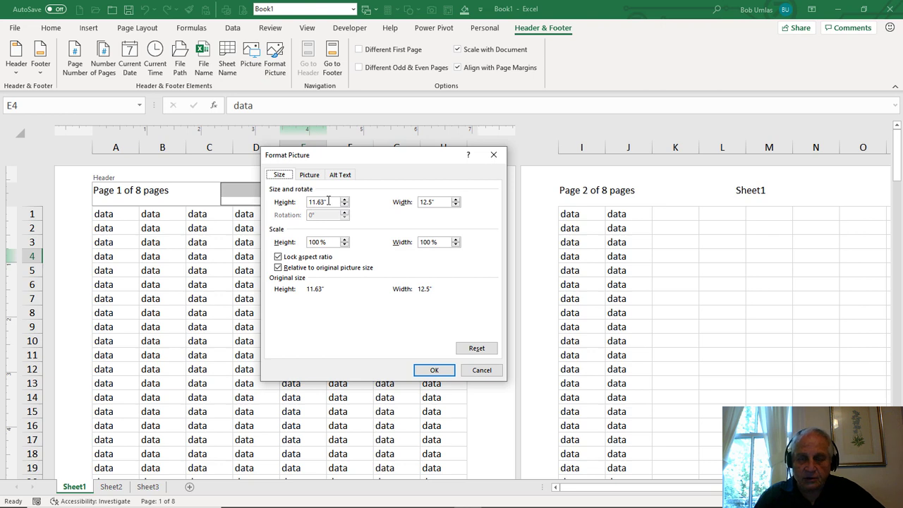
pyautogui.moveTo(330, 202); pyautogui.dragTo(298, 200)
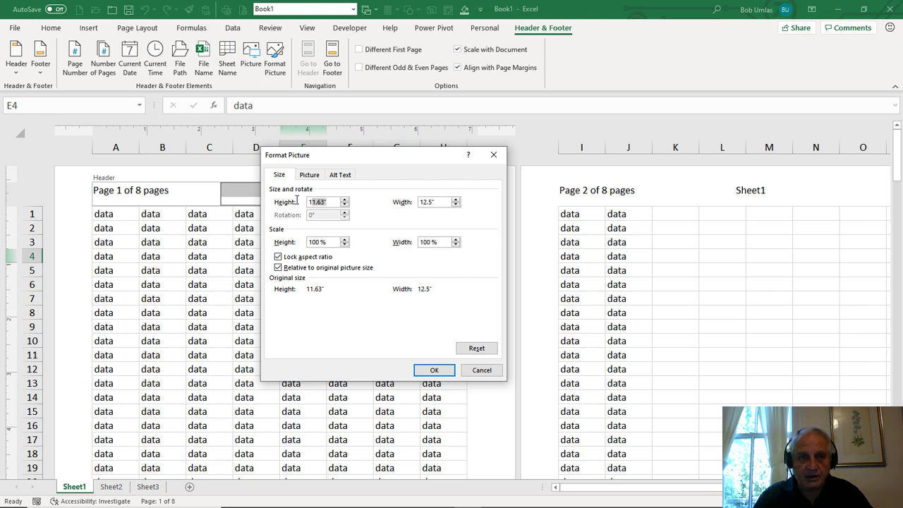
pyautogui.write('.8')
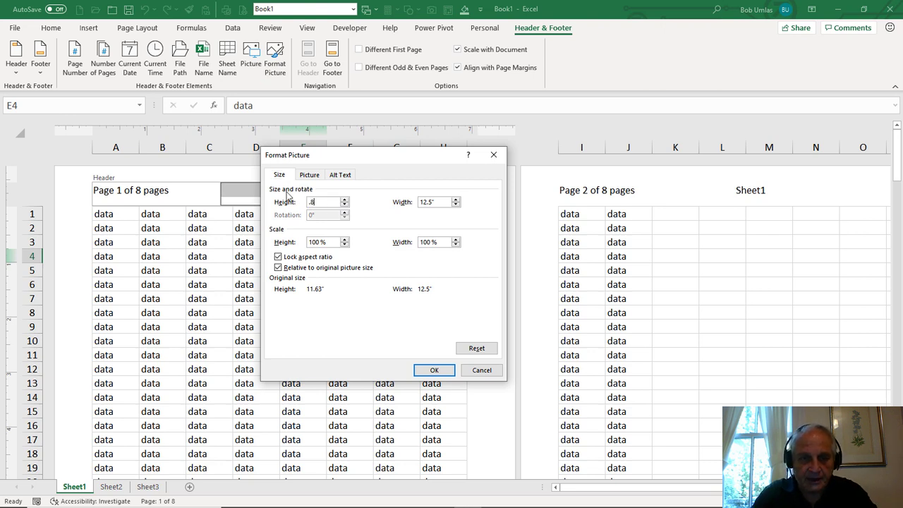
pyautogui.press('Tab')
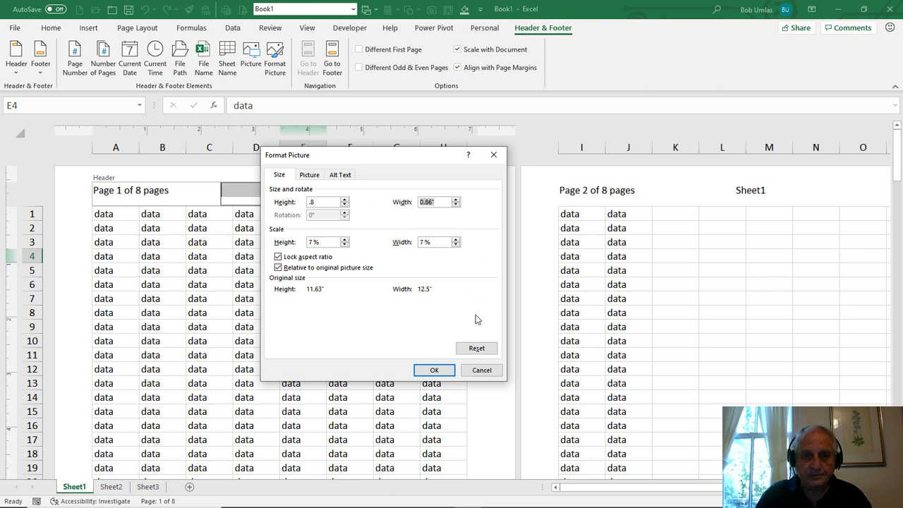
pyautogui.click(433, 370)
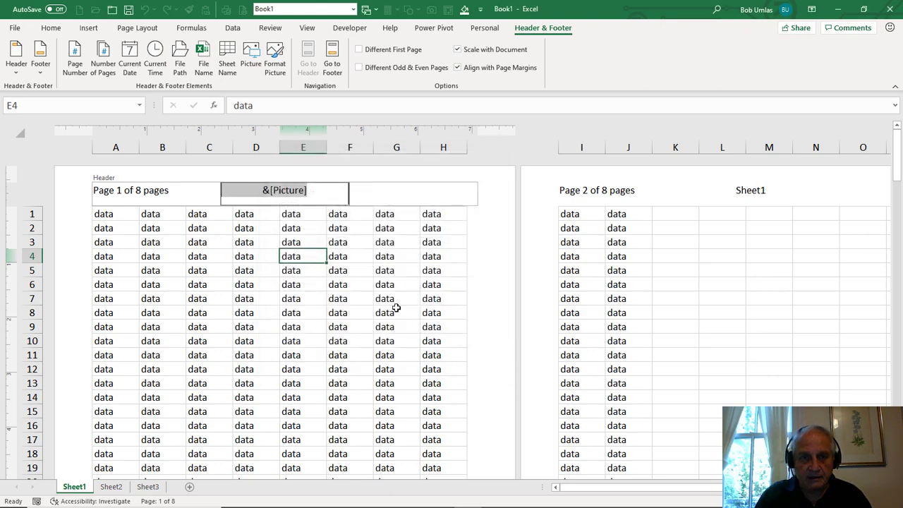
pyautogui.click(358, 261)
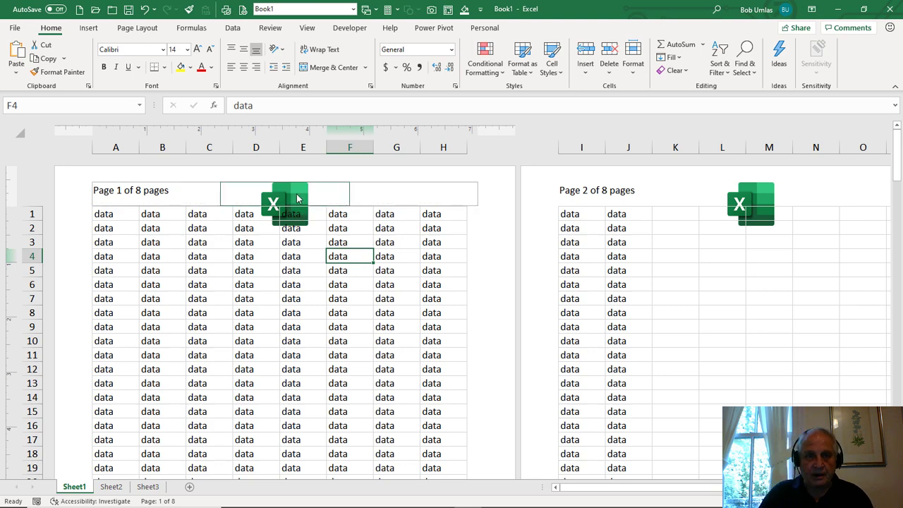
# - Turn on the Different First Page header option and compare the first page's header with the one on page 2
pyautogui.click(302, 201)
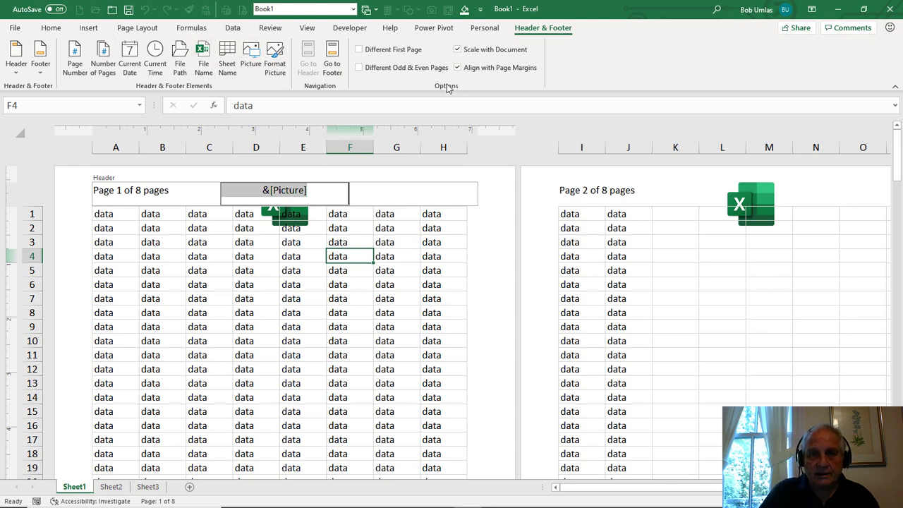
pyautogui.click(267, 270)
pyautogui.click(270, 203)
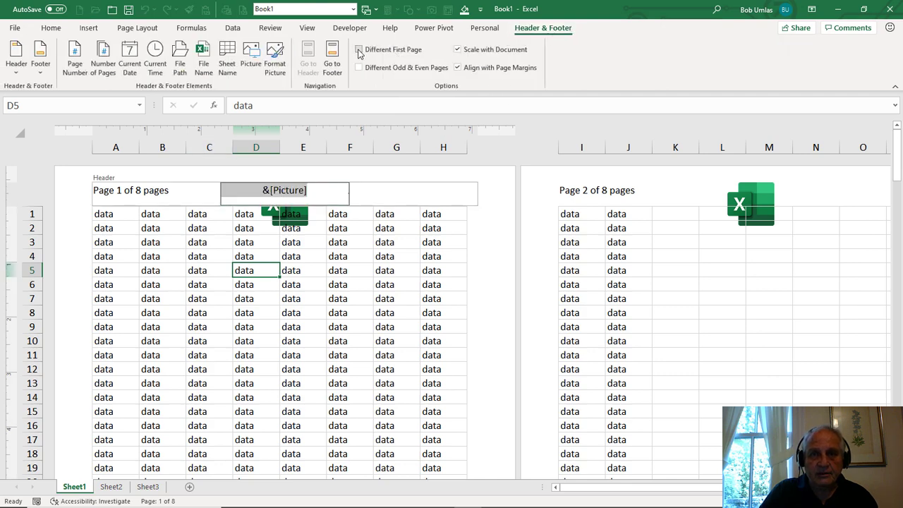
pyautogui.click(359, 50)
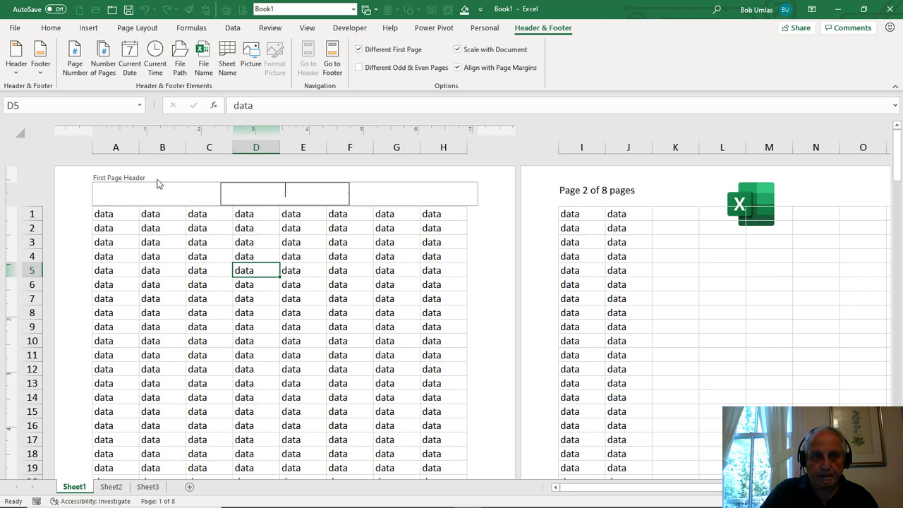
pyautogui.click(614, 191)
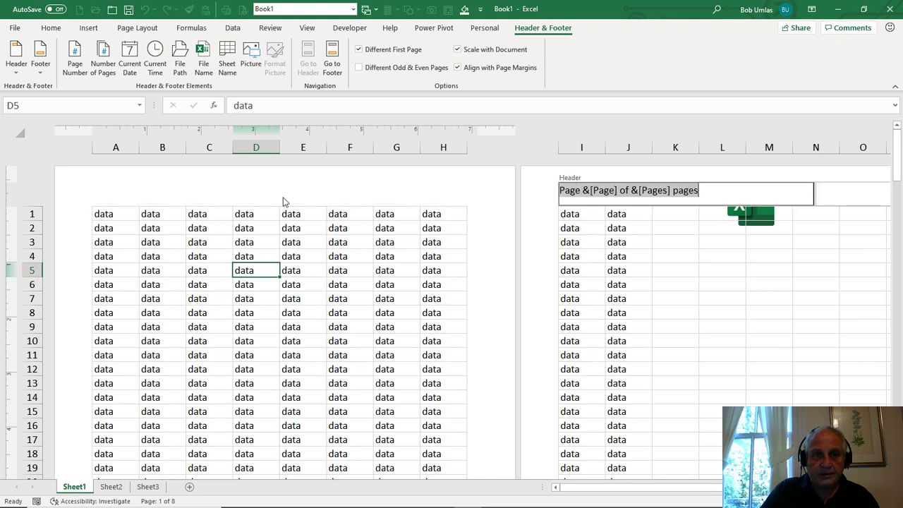
pyautogui.click(150, 190)
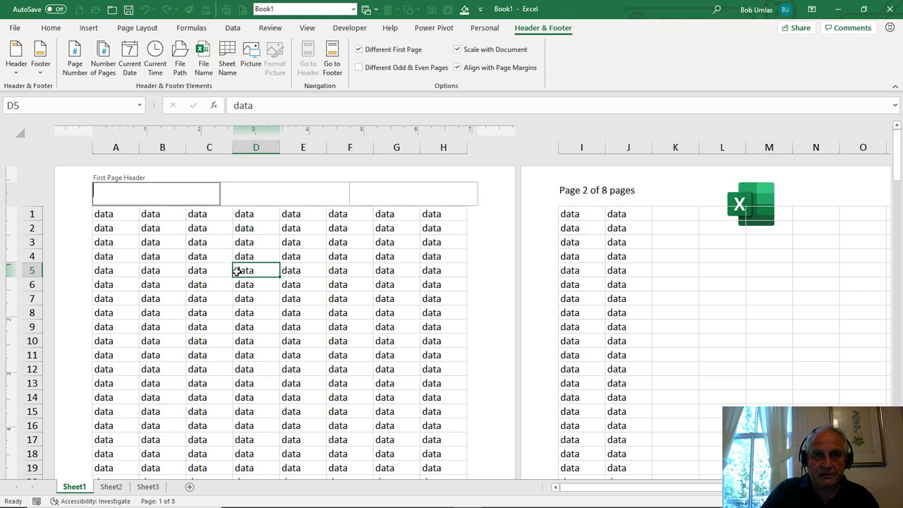
# - Turn on Different Odd & Even Pages and examine the even-page and odd-page headers on pages 2 to 4
pyautogui.click(359, 67)
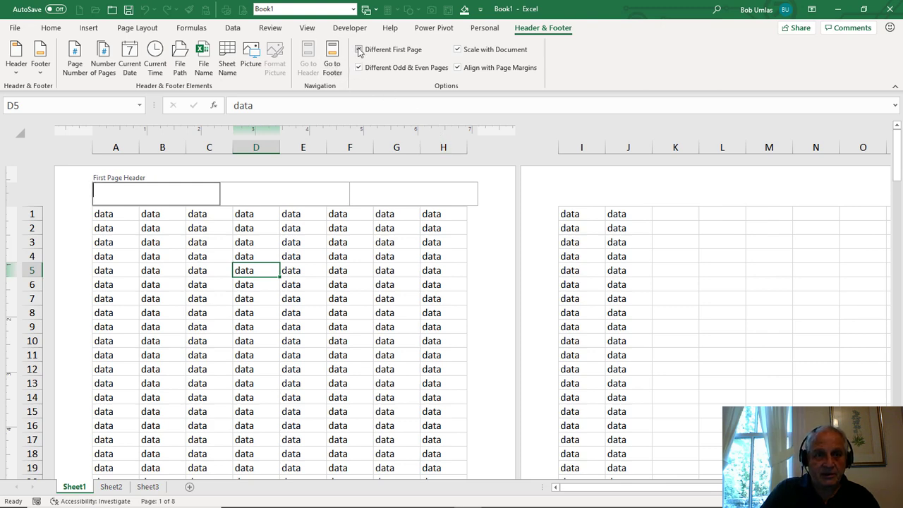
pyautogui.click(611, 228)
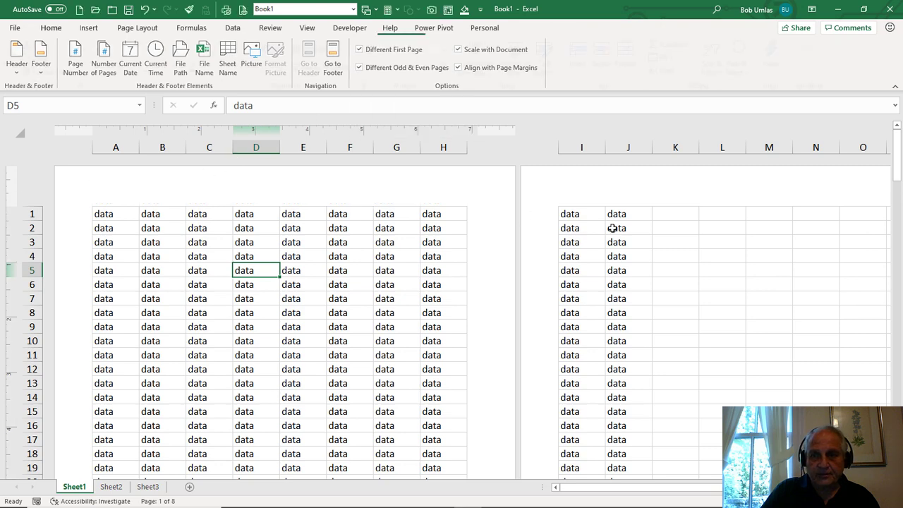
pyautogui.click(584, 187)
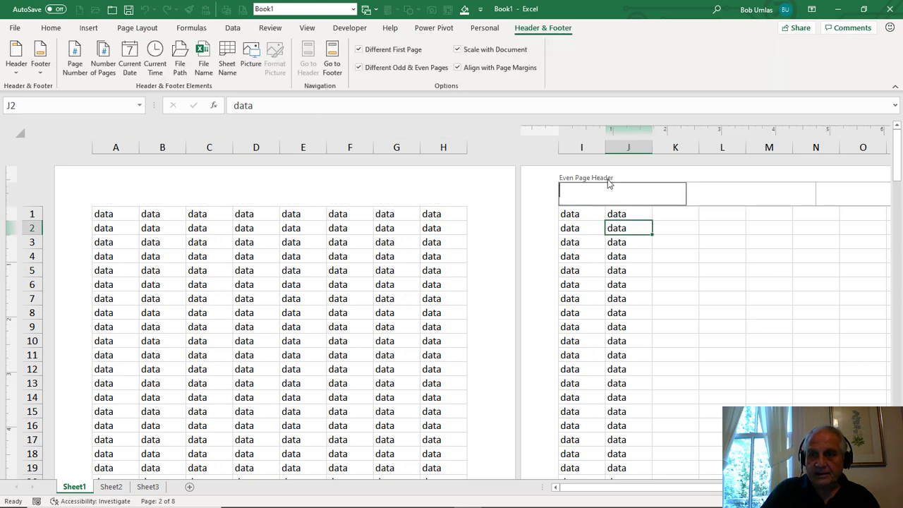
pyautogui.click(414, 290)
pyautogui.scroll(-10, 416, 288)
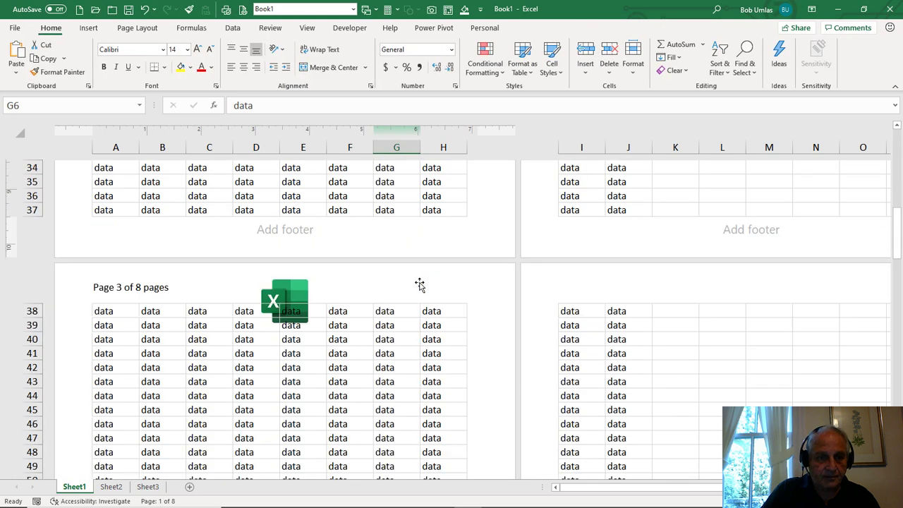
pyautogui.click(193, 282)
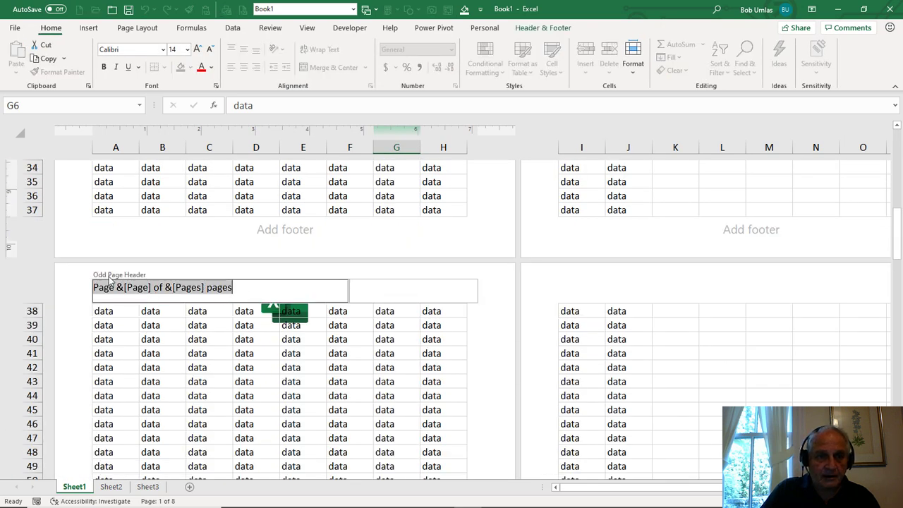
pyautogui.click(596, 284)
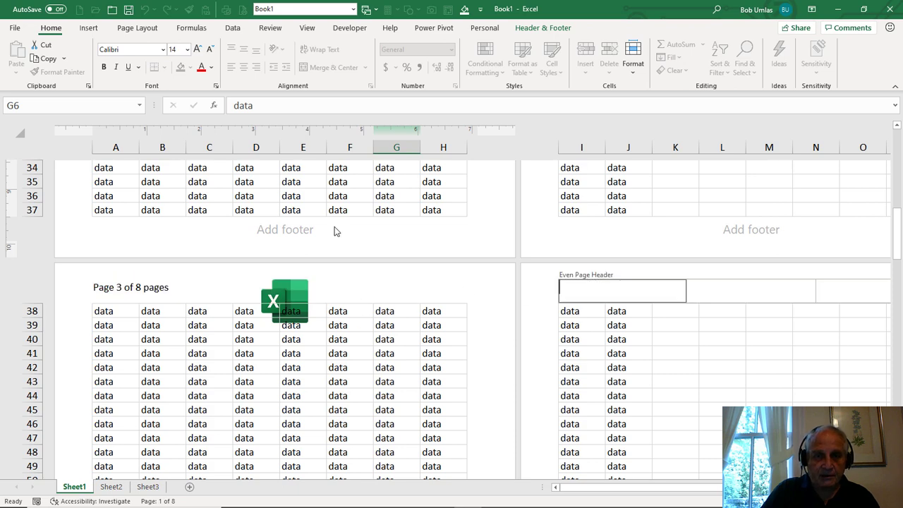
pyautogui.click(305, 193)
pyautogui.scroll(12, 304, 193)
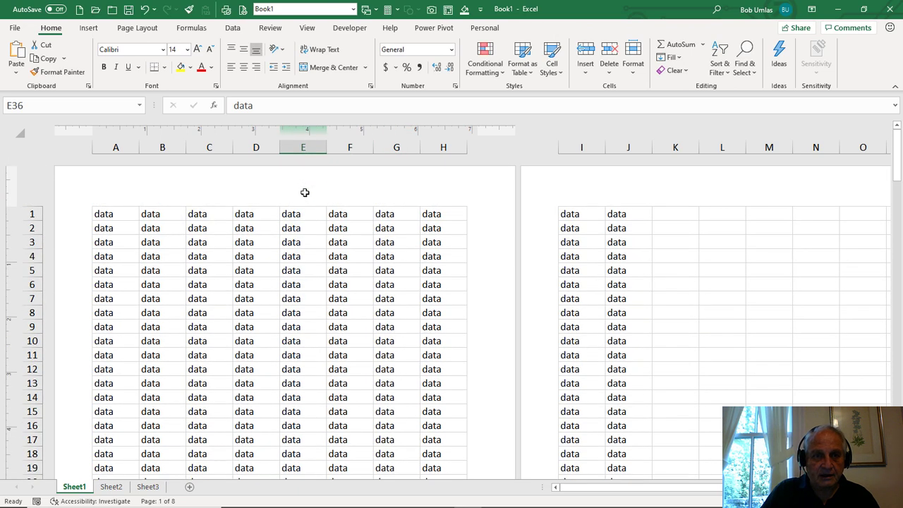
# - Turn off Different First Page and Different Odd & Even Pages, keep Scale with Document enabled, and return to the cells
pyautogui.click(197, 193)
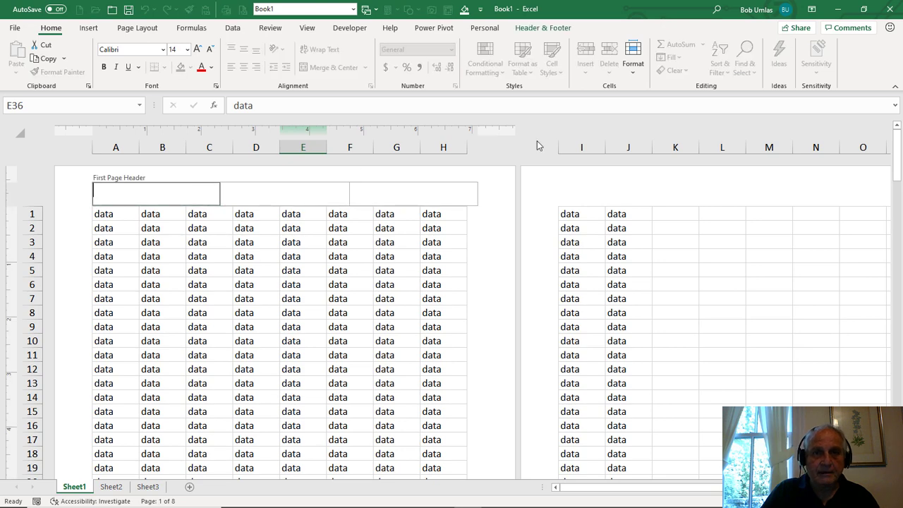
pyautogui.click(533, 28)
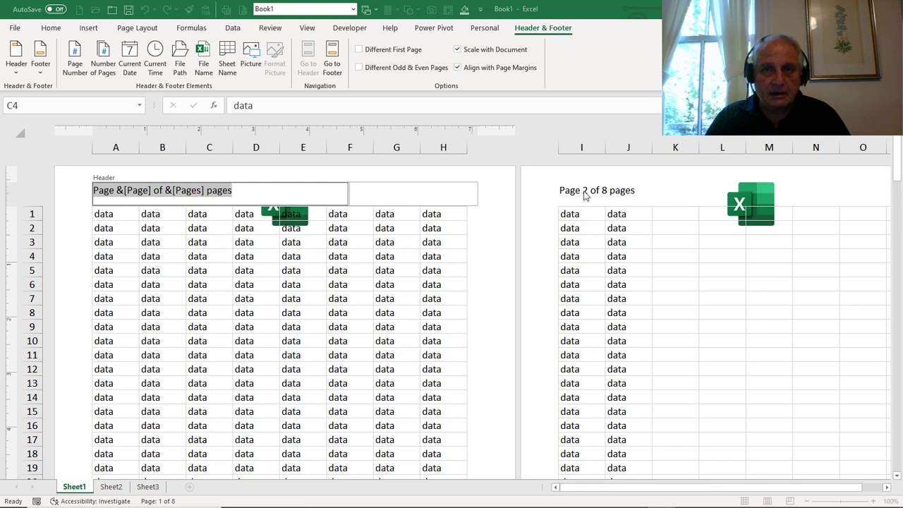
pyautogui.click(477, 49)
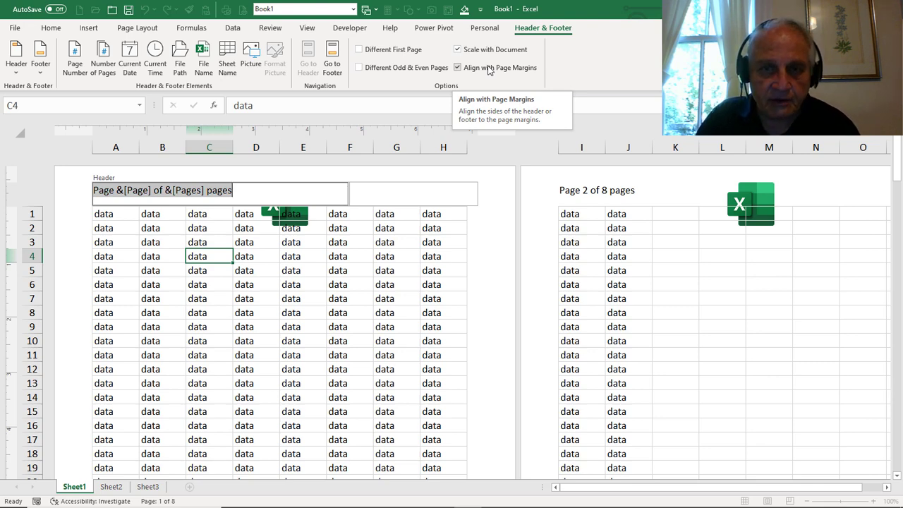
pyautogui.click(341, 249)
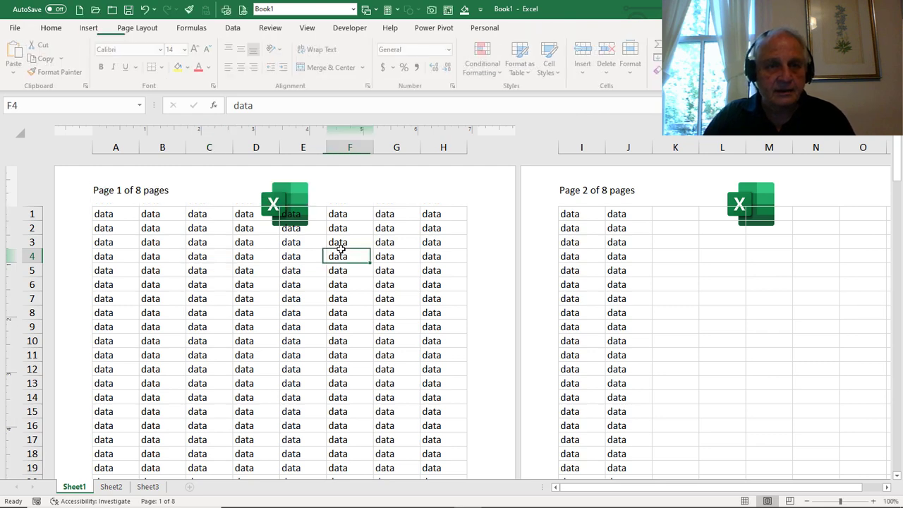
pyautogui.moveTo(839, 502)
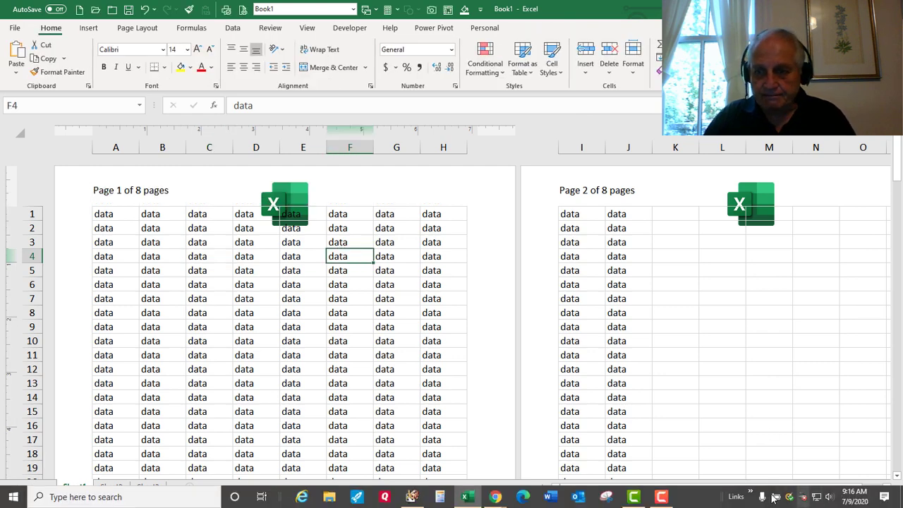
pyautogui.click(664, 498)
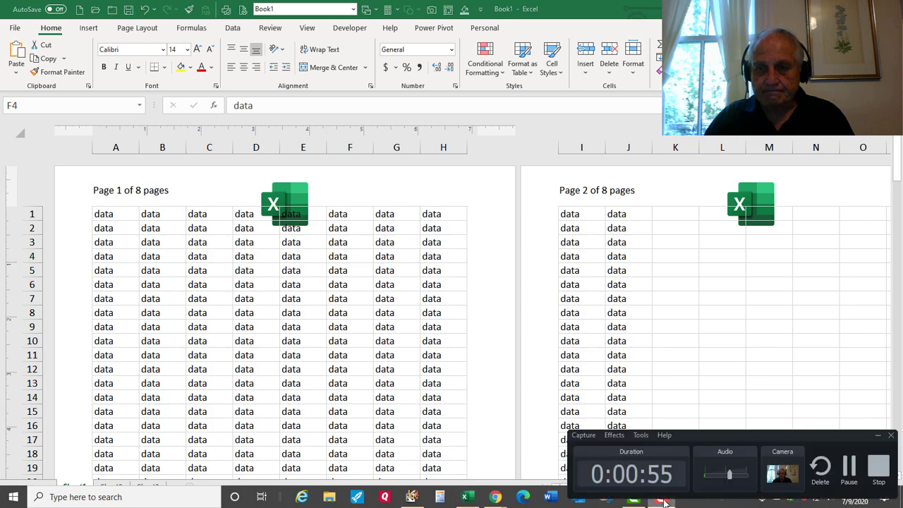